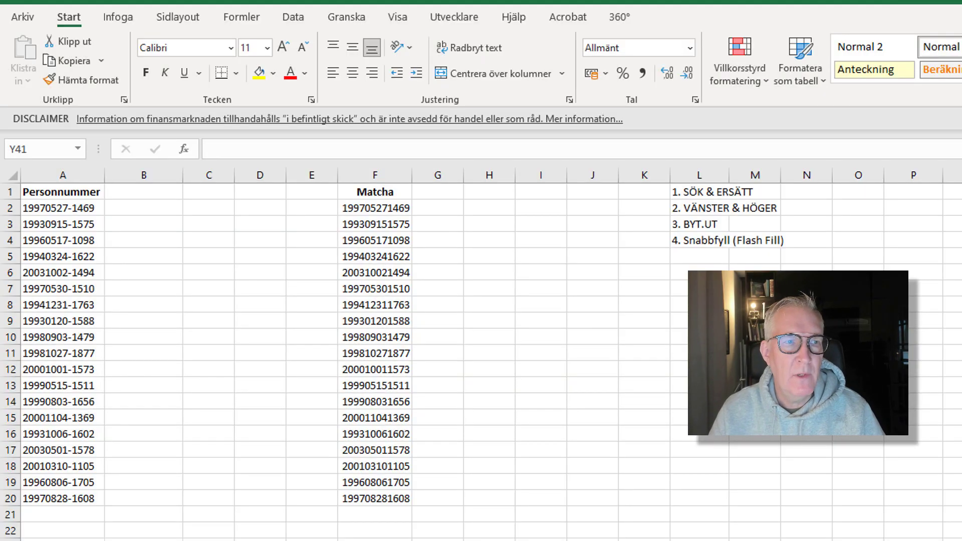
# Replace every '-' in A2:A20 with nothing, stripping the dashes from all 19 personnummer.
pyautogui.click(72, 206)
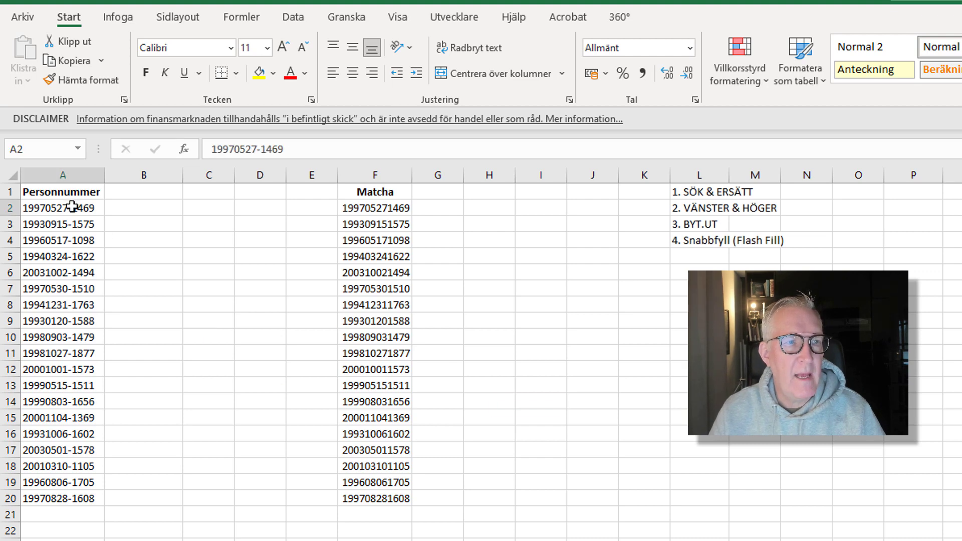
pyautogui.moveTo(73, 206); pyautogui.dragTo(65, 499)
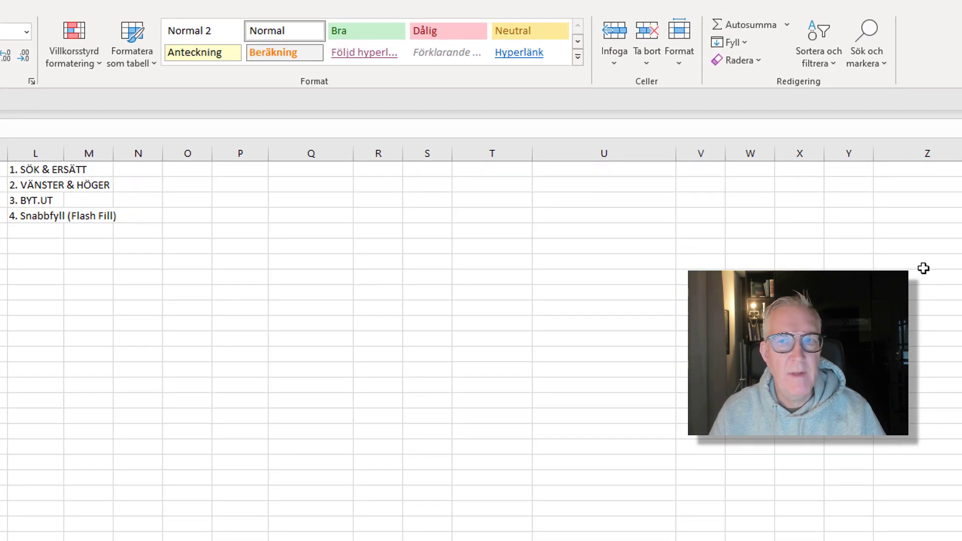
pyautogui.click(876, 71)
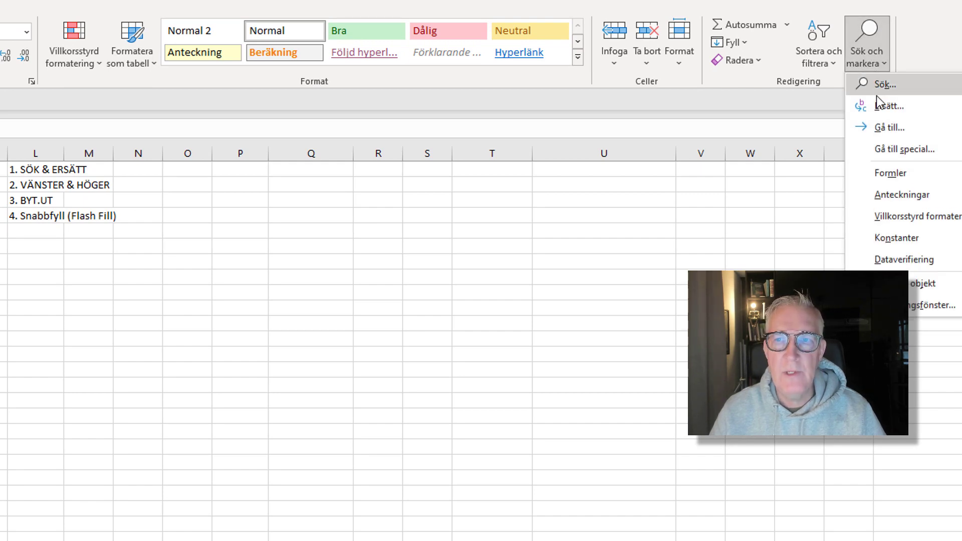
pyautogui.press('Escape')
pyautogui.write('-')
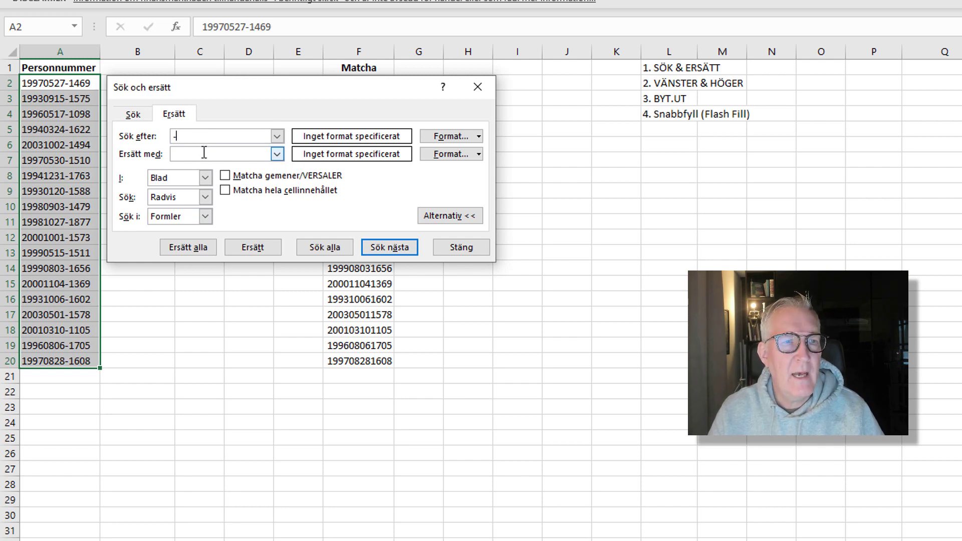
pyautogui.click(191, 248)
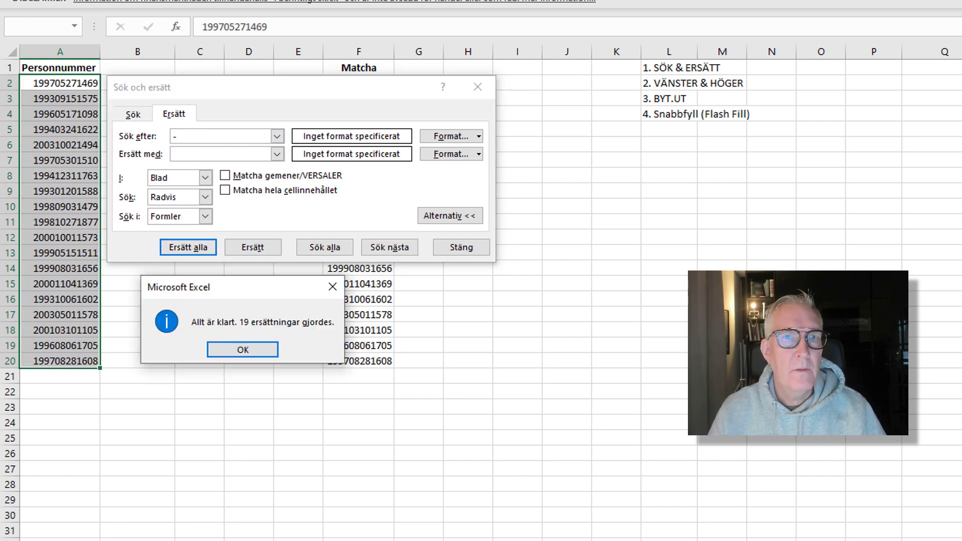
pyautogui.click(273, 349)
pyautogui.click(455, 248)
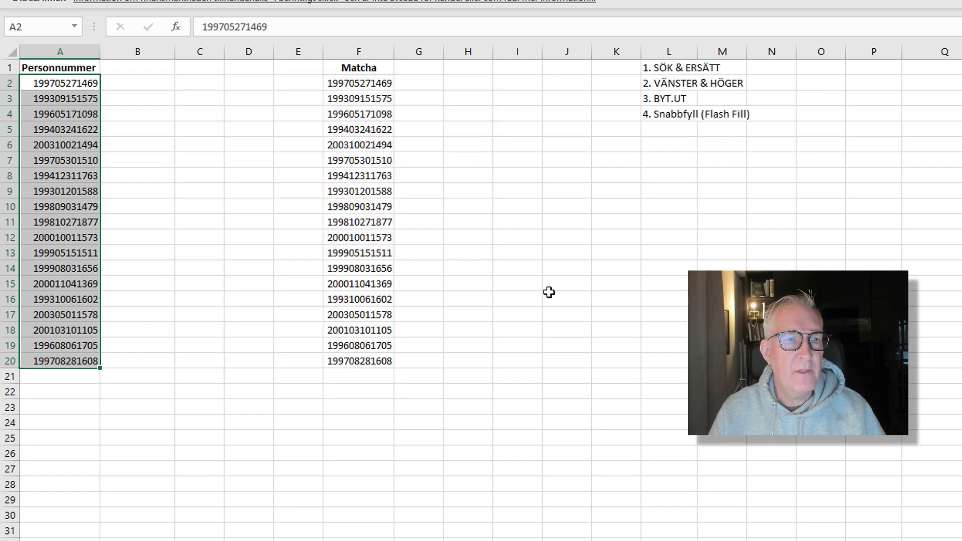
pyautogui.click(551, 295)
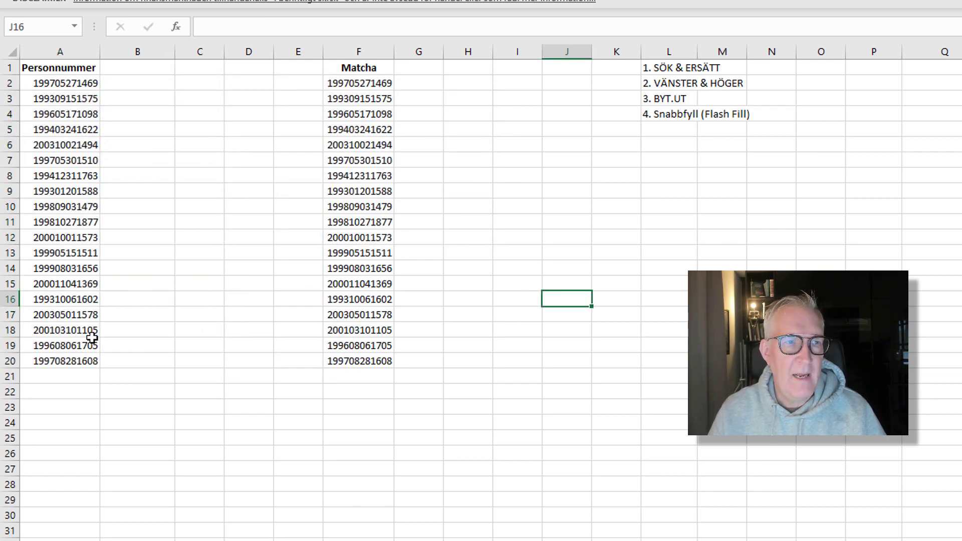
# Enter =A2=F2 in C2 to check that the cleaned A2 matches F2.
pyautogui.click(208, 85)
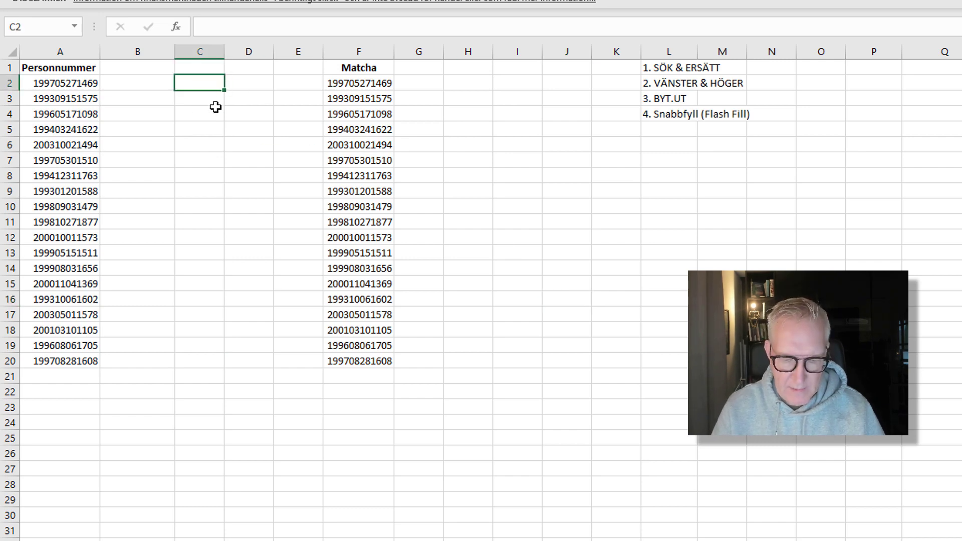
pyautogui.write('=')
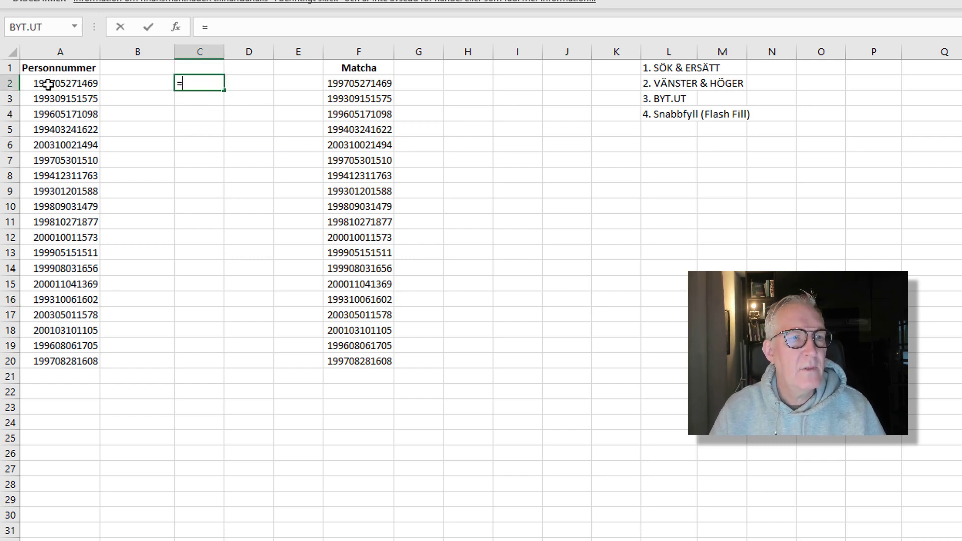
pyautogui.click(49, 83)
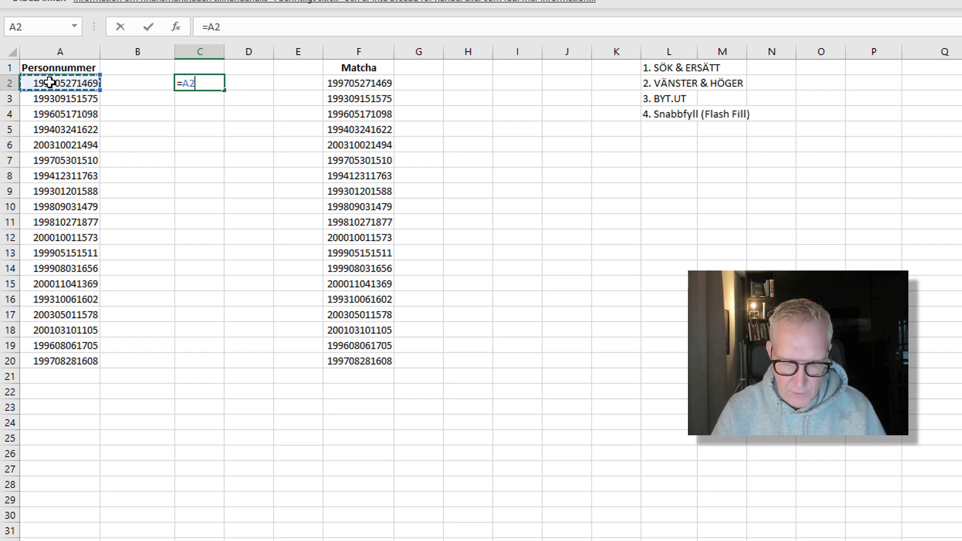
pyautogui.write('=')
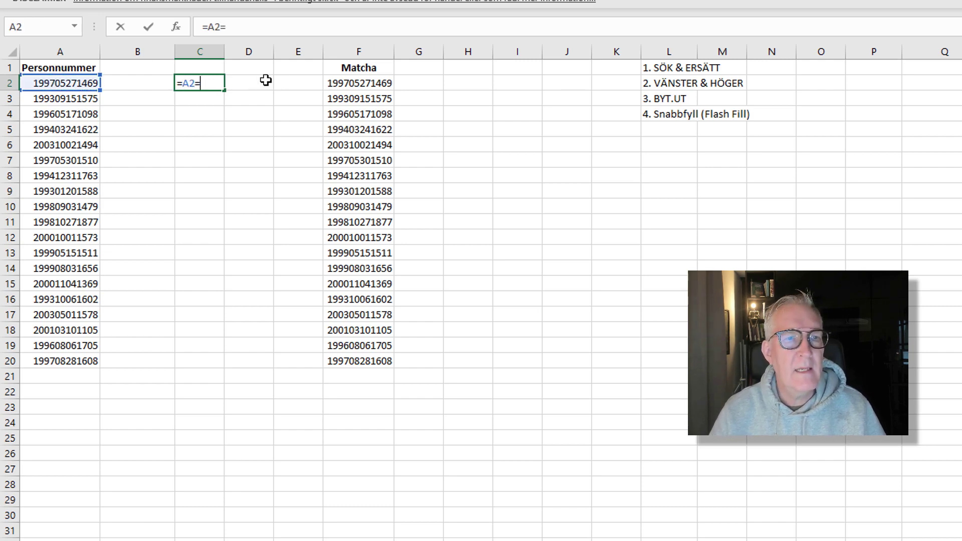
pyautogui.click(358, 83)
pyautogui.press('Return')
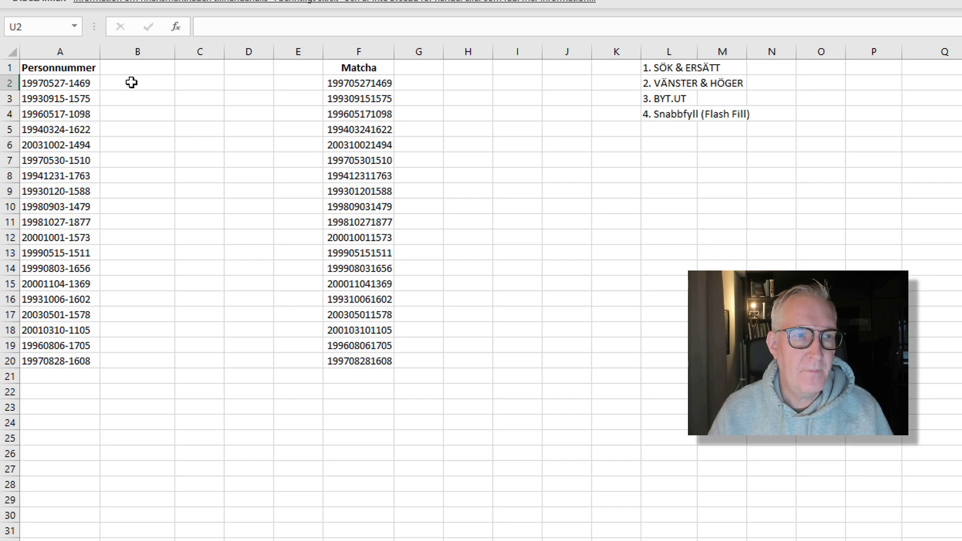
pyautogui.click(134, 83)
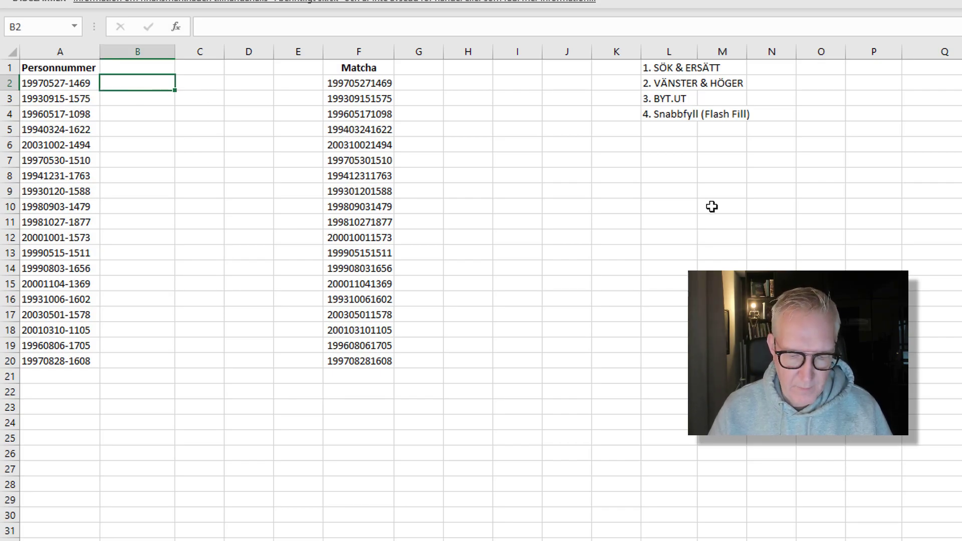
pyautogui.write('=')
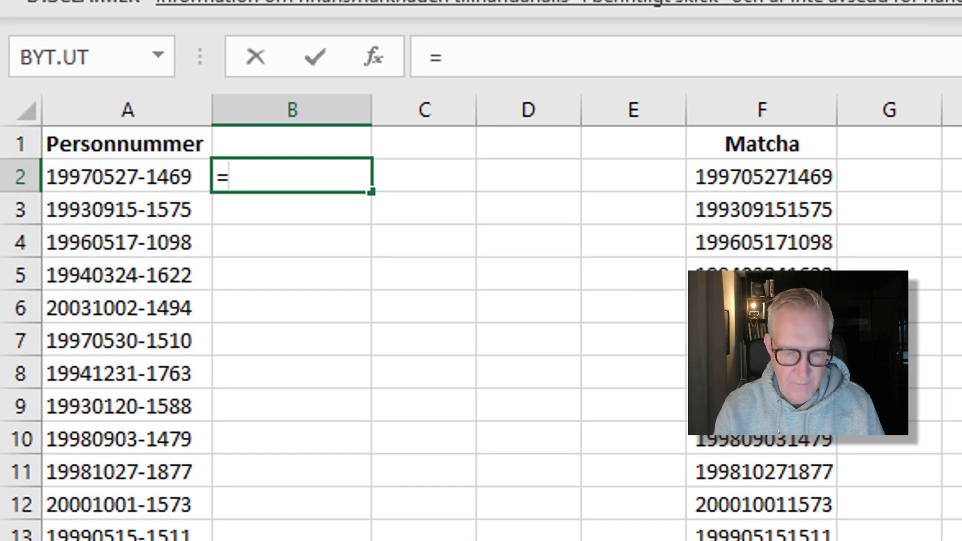
pyautogui.write('vä')
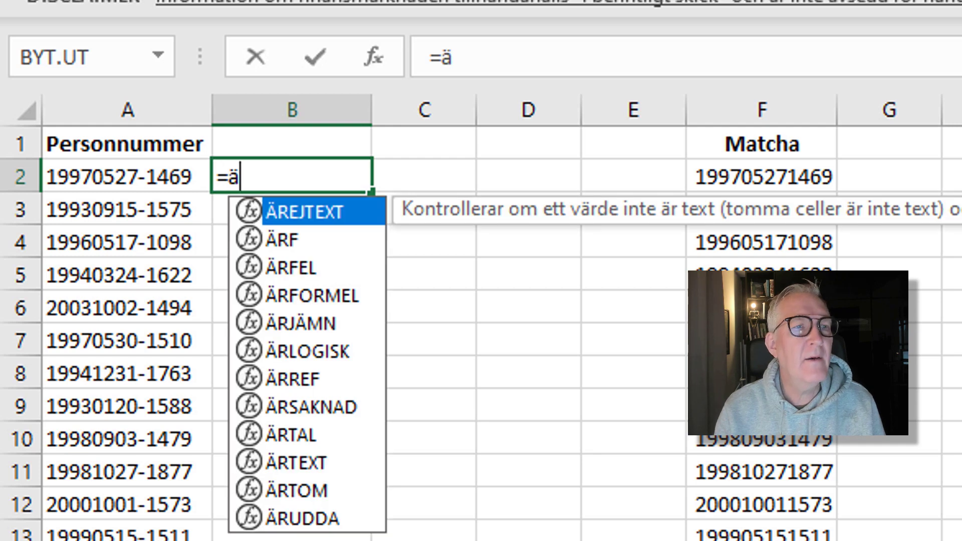
pyautogui.press('BackSpace')
pyautogui.write('vän')
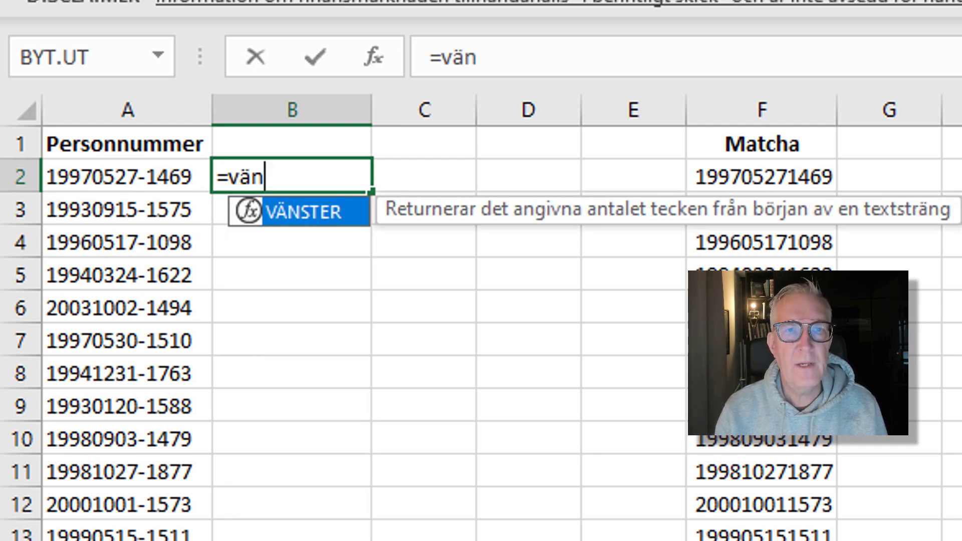
pyautogui.press('Tab')
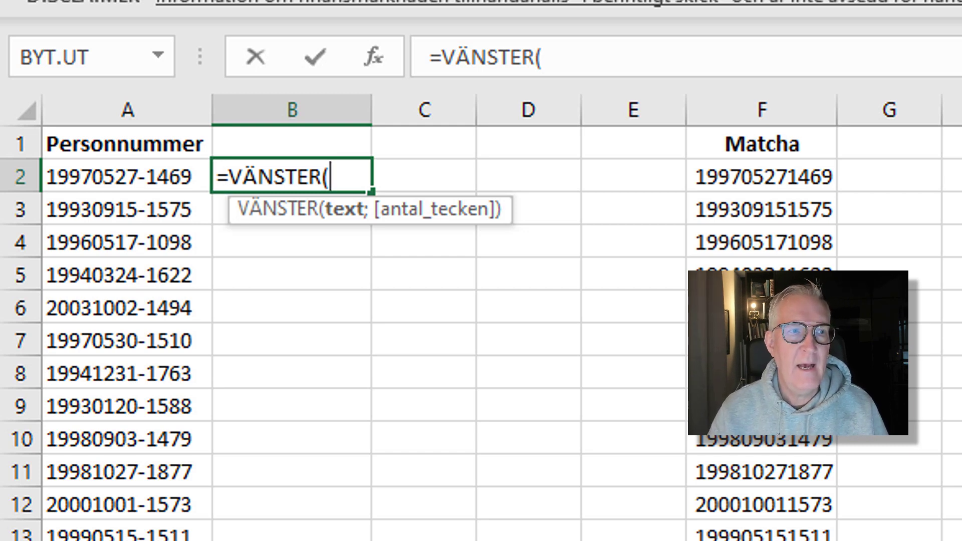
pyautogui.click(152, 180)
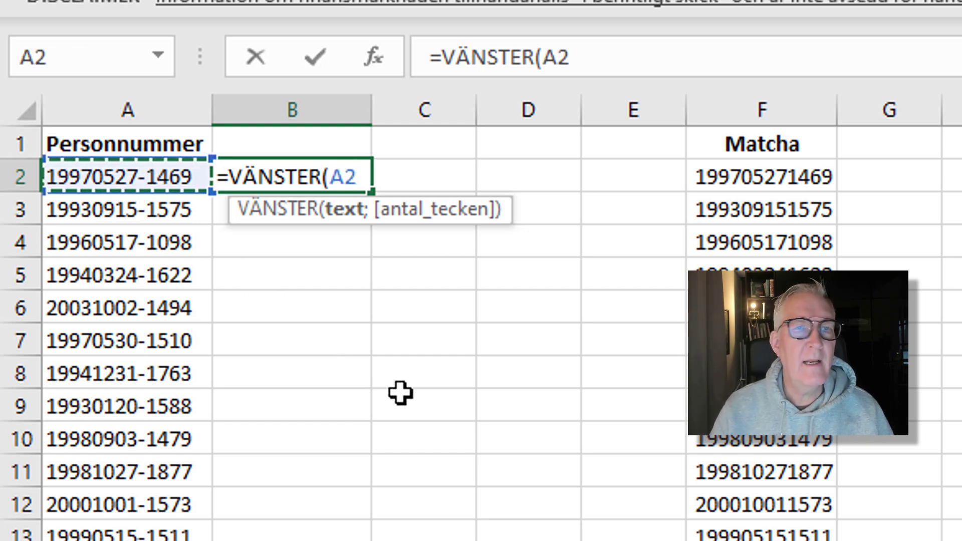
pyautogui.write(';')
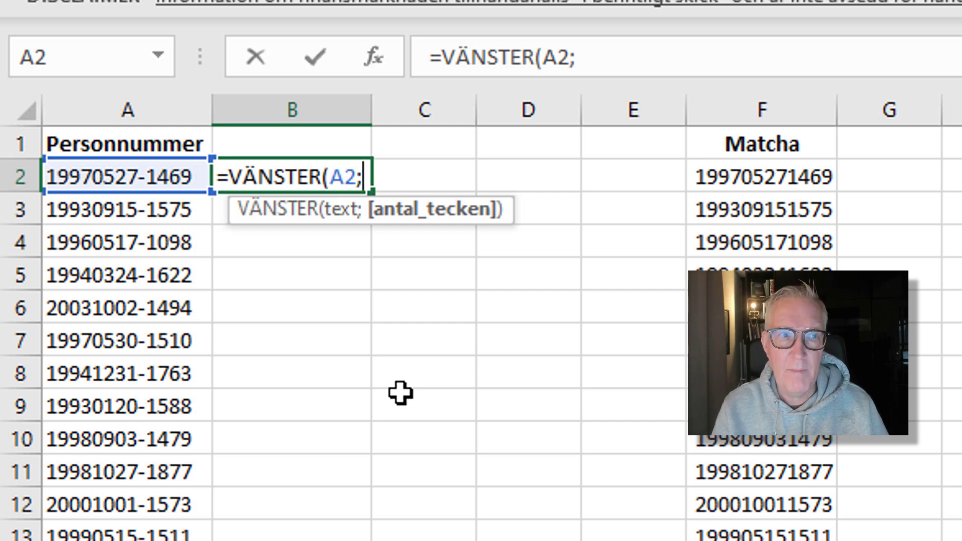
pyautogui.write('8')
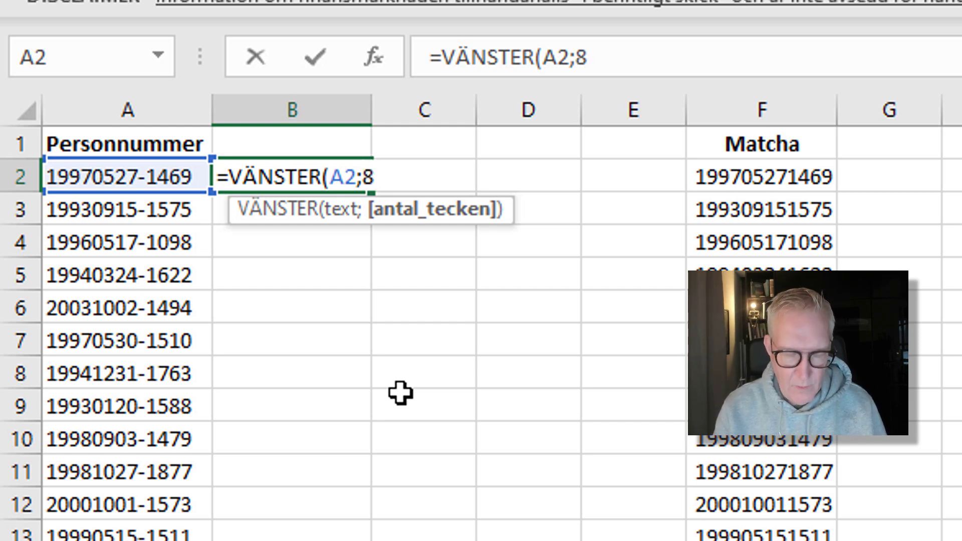
pyautogui.write(')')
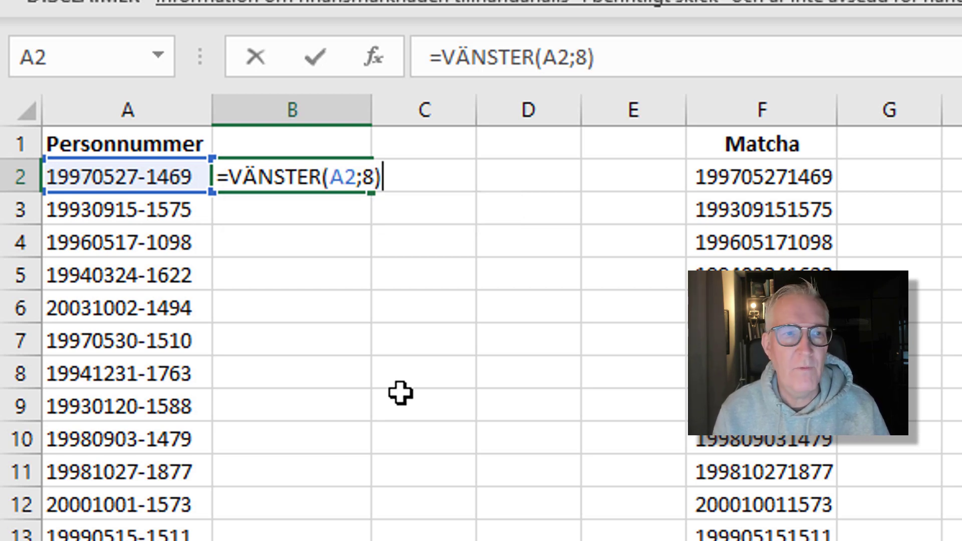
pyautogui.press('Return')
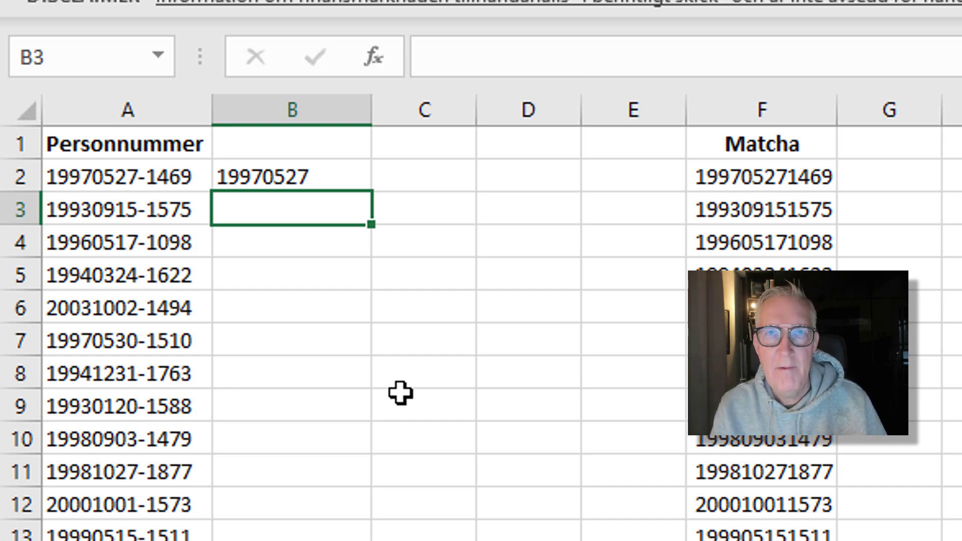
pyautogui.doubleClick(329, 176)
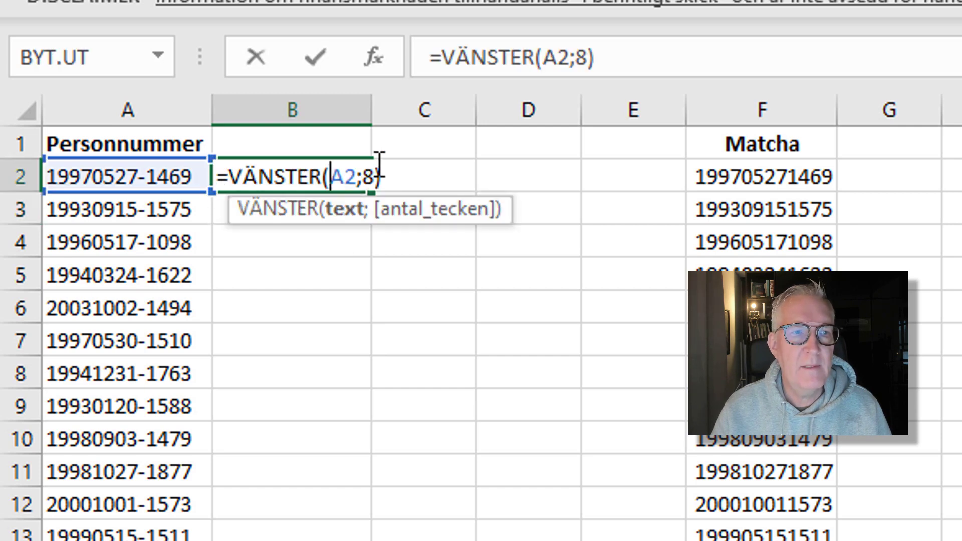
pyautogui.click(392, 177)
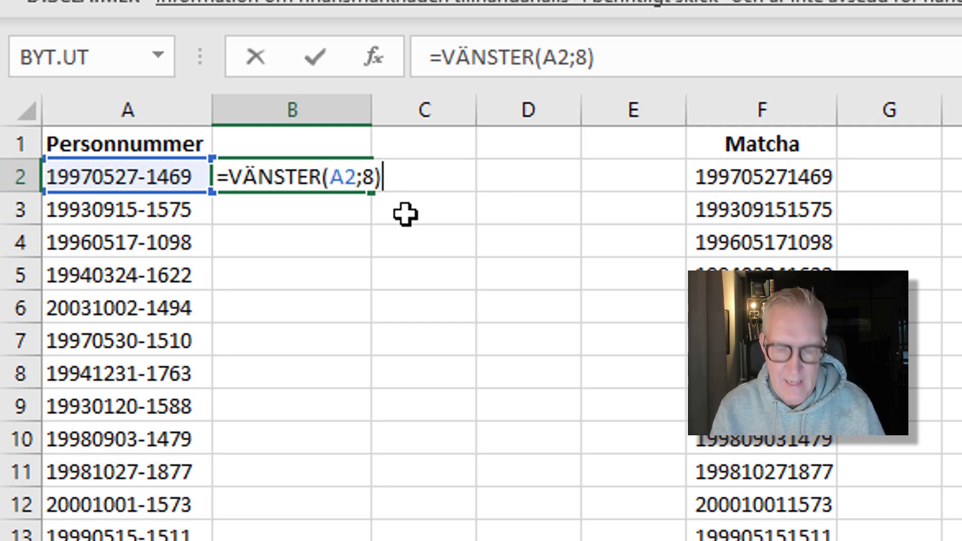
pyautogui.write('&')
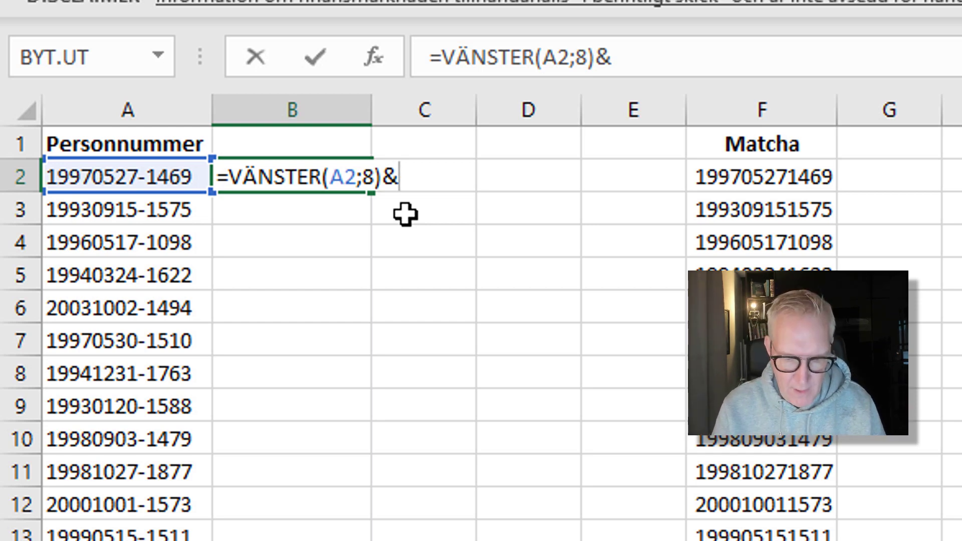
pyautogui.write('höger')
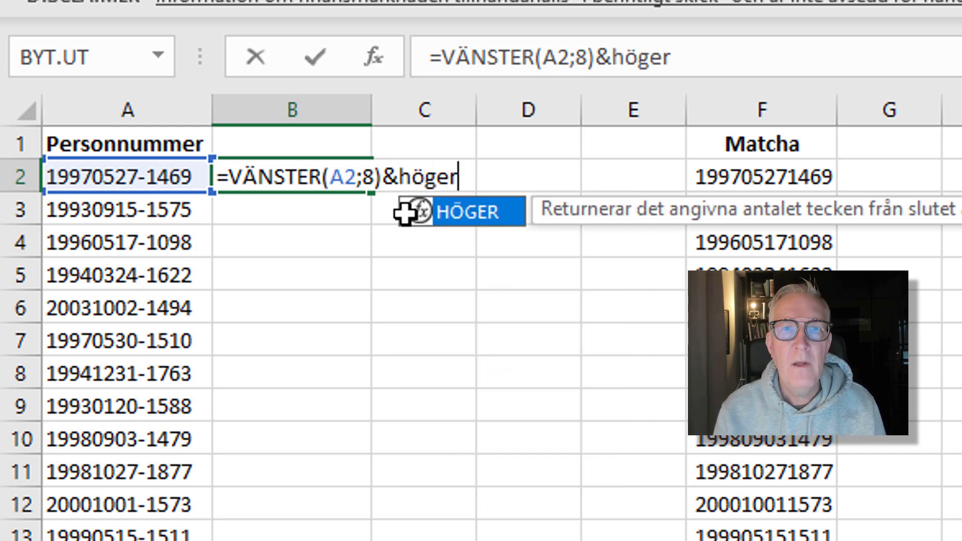
pyautogui.press('Tab')
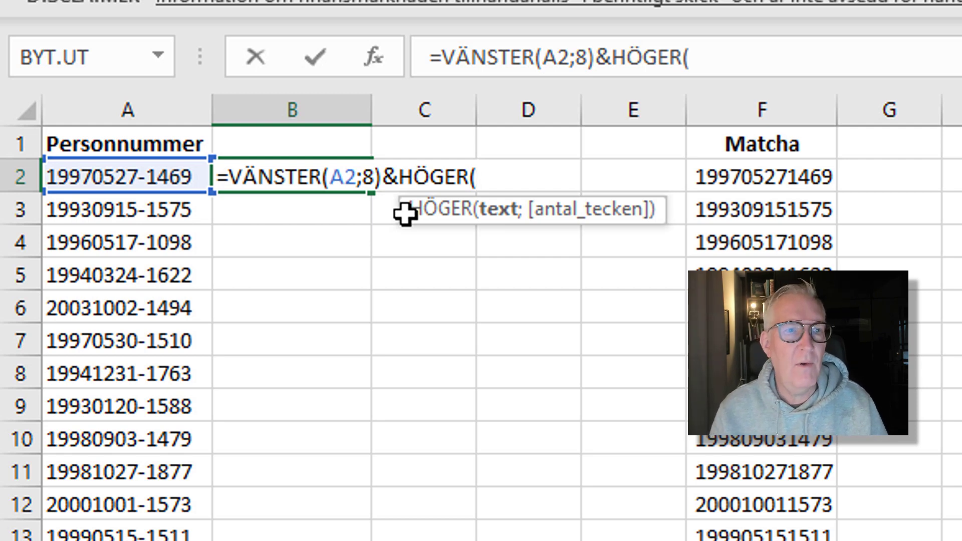
pyautogui.click(117, 179)
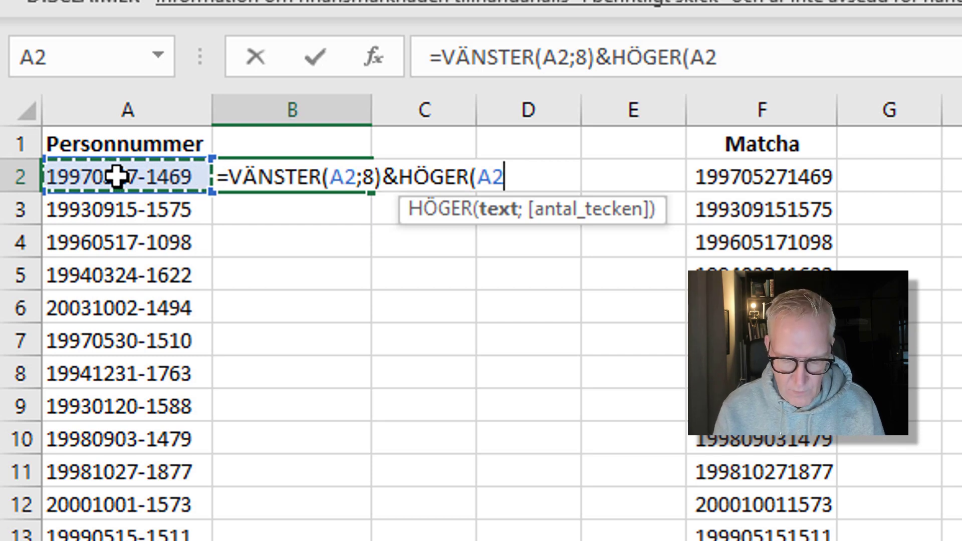
pyautogui.write(';')
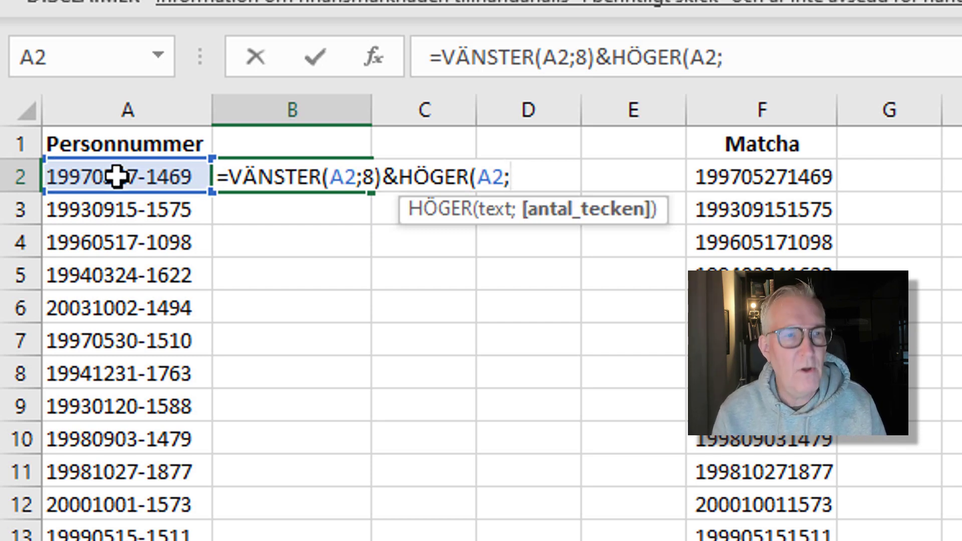
pyautogui.write('4')
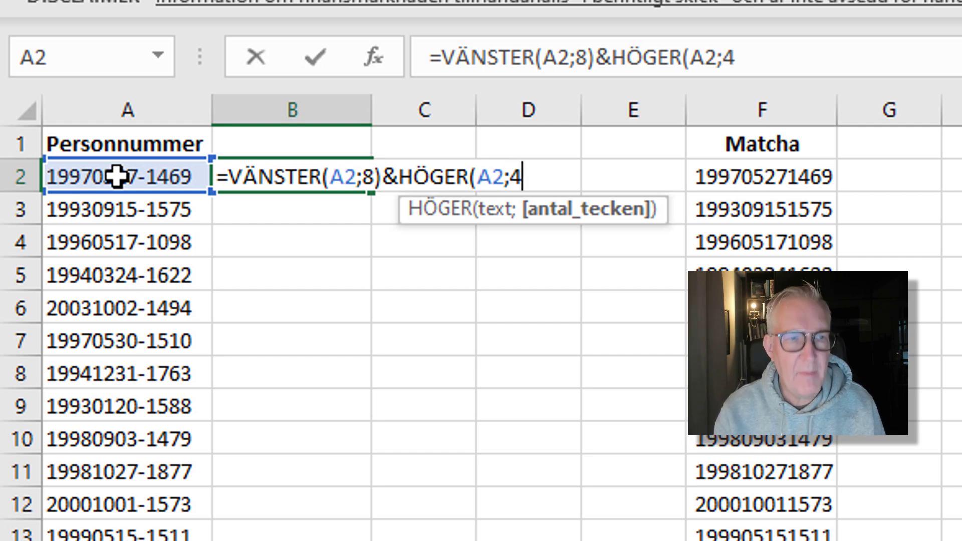
pyautogui.write(')')
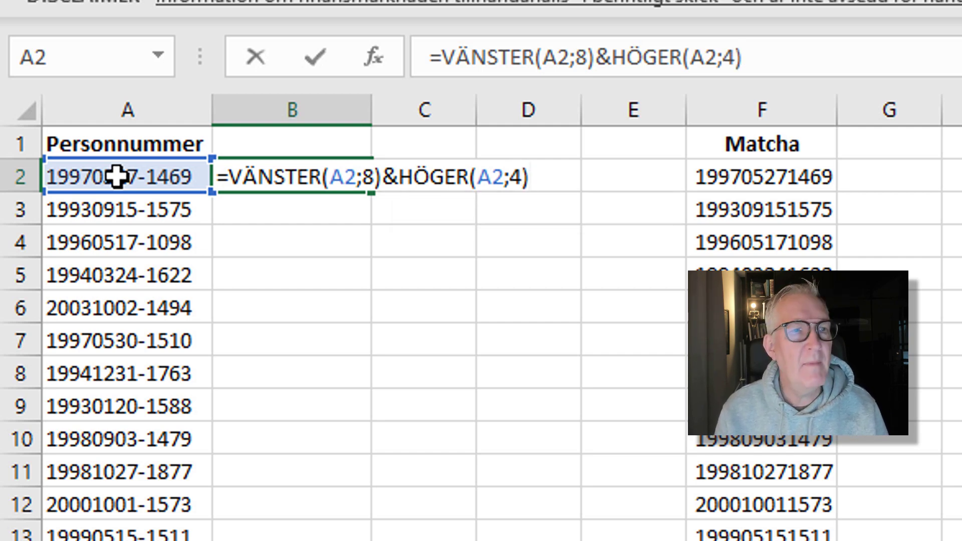
pyautogui.press('Return')
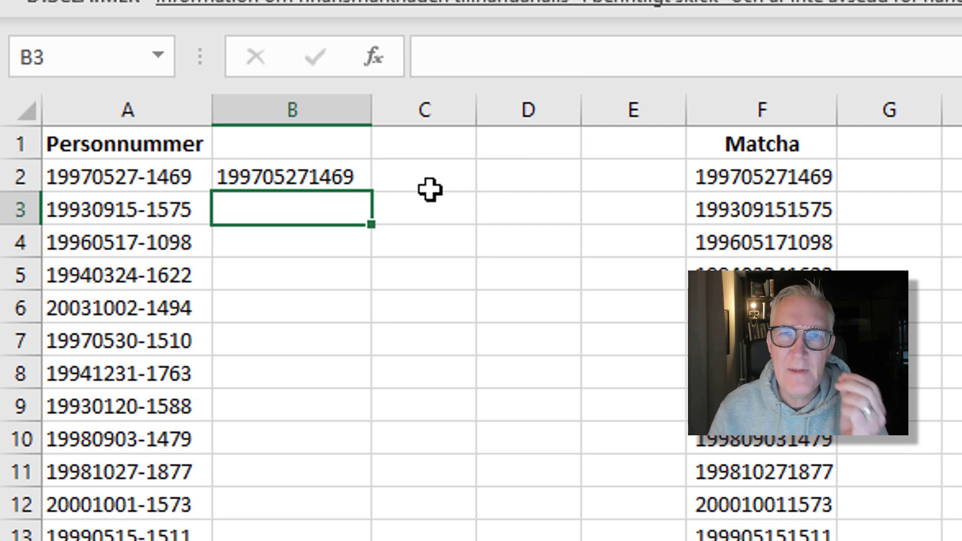
pyautogui.click(524, 181)
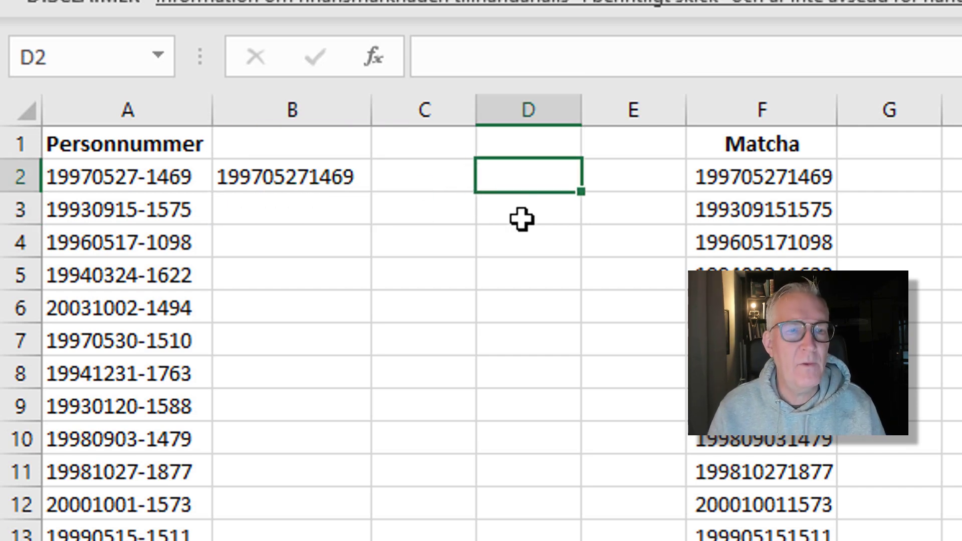
# Enter =B2=F2 in D2, which returns FALSKT.
pyautogui.write('=')
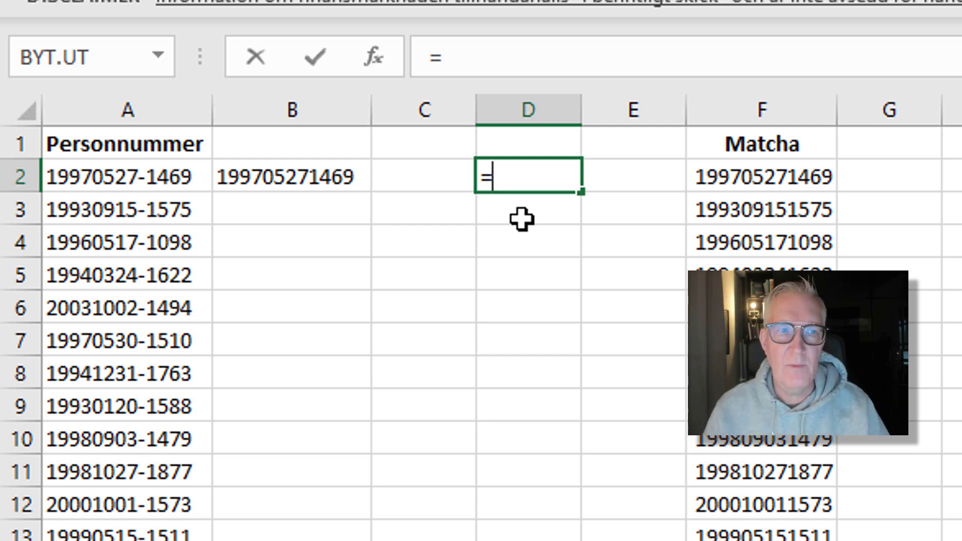
pyautogui.click(295, 176)
pyautogui.write('=')
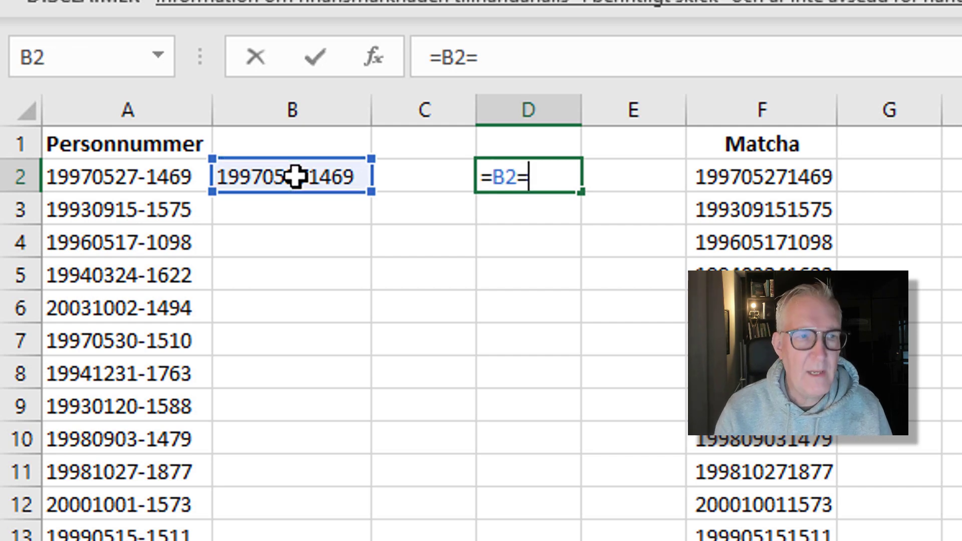
pyautogui.click(781, 190)
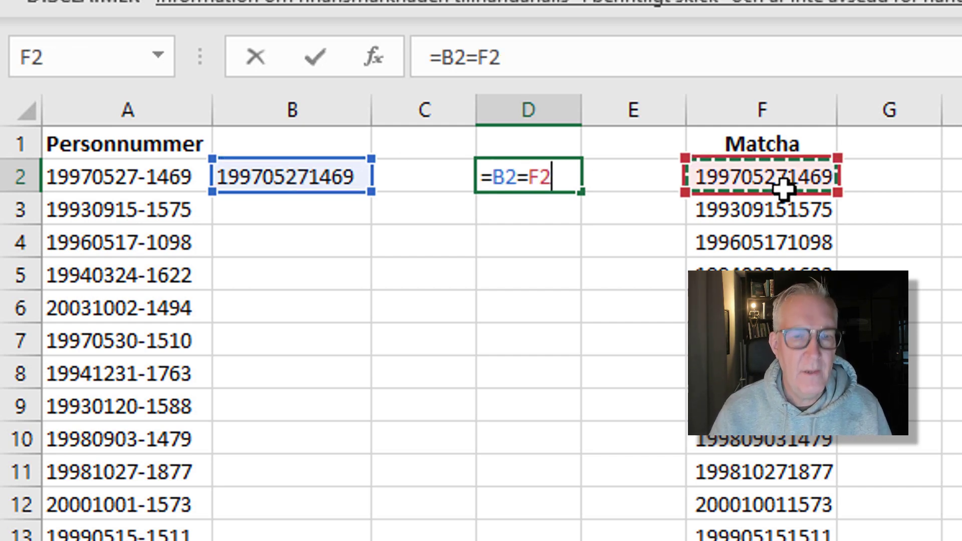
pyautogui.press('Return')
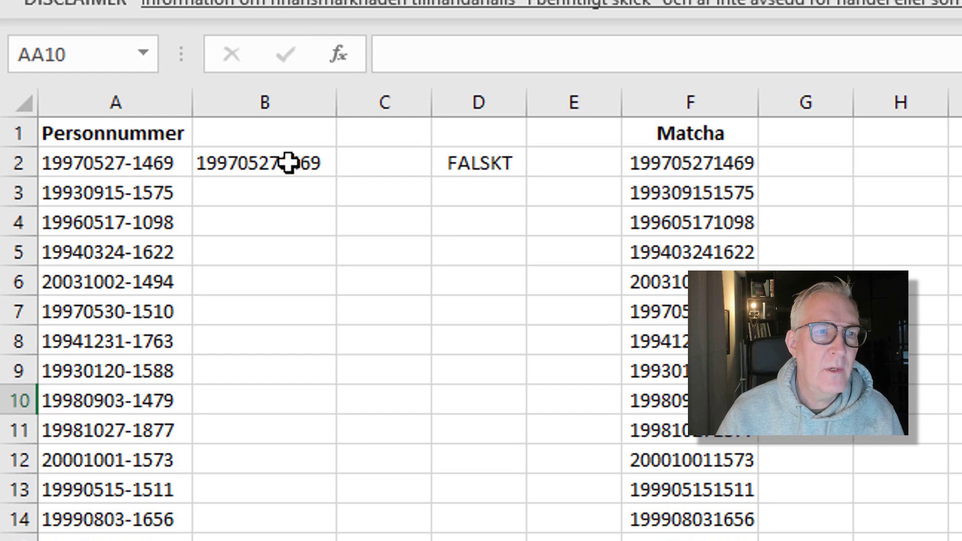
# Change B2 to =(VÄNSTER(A2;8)&HÖGER(A2;4))*1 so it becomes a number and D2 shows SANT.
pyautogui.click(285, 161)
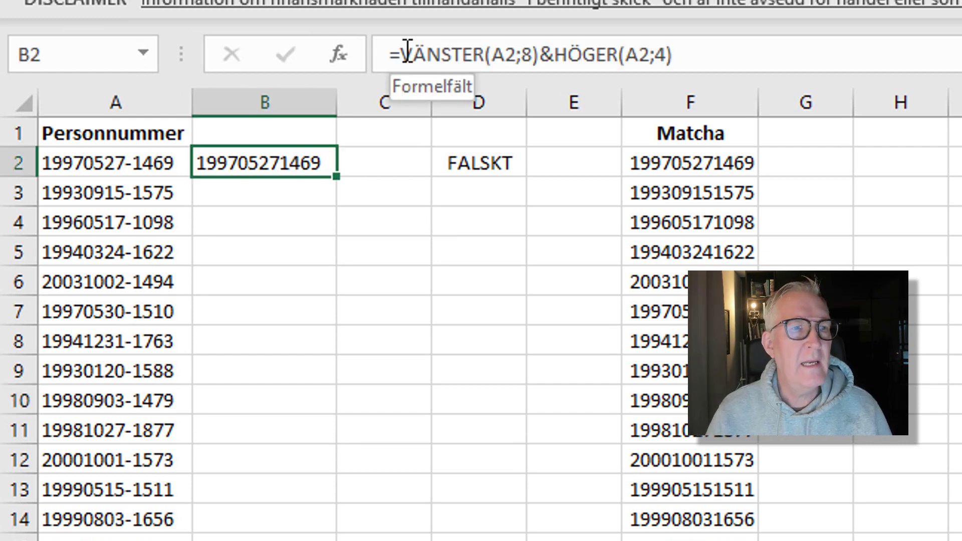
pyautogui.click(407, 51)
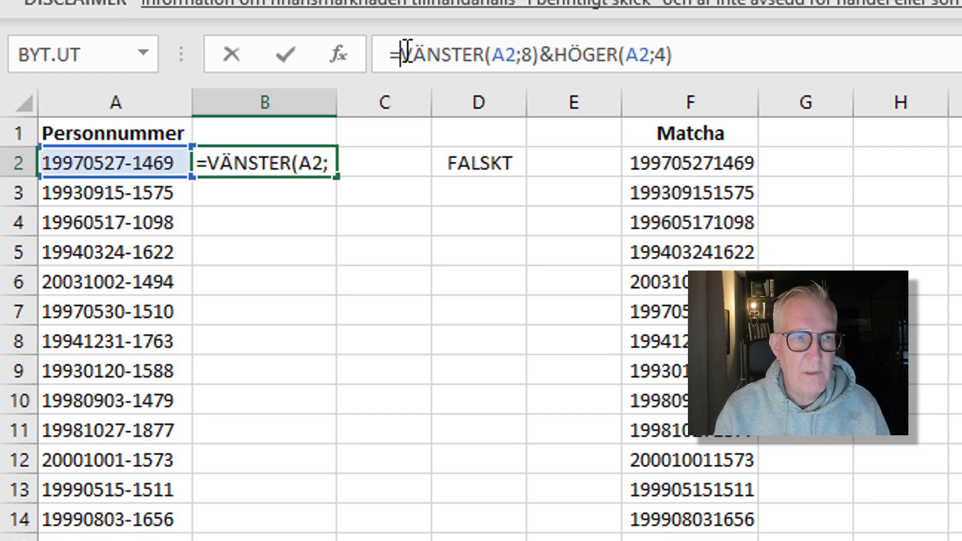
pyautogui.write('(')
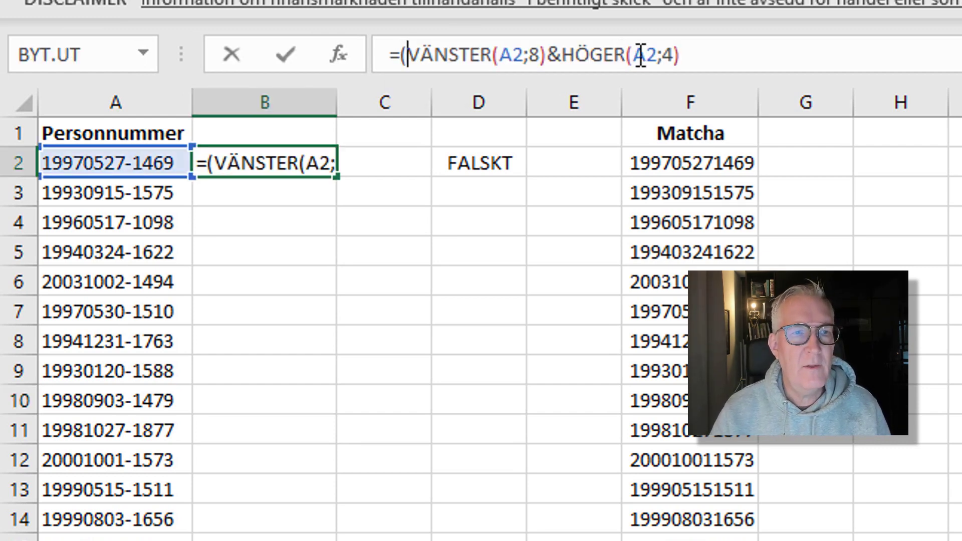
pyautogui.click(716, 54)
pyautogui.write(')*')
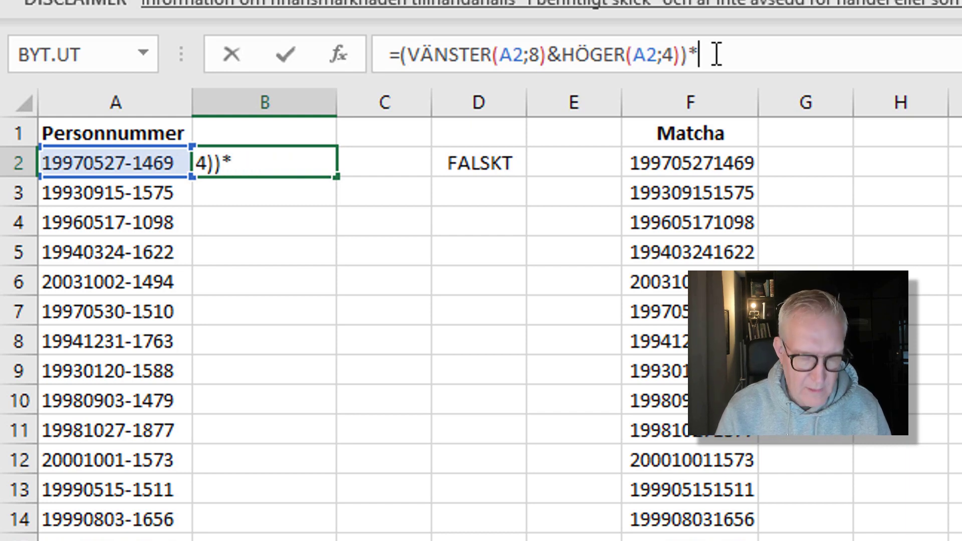
pyautogui.write('1')
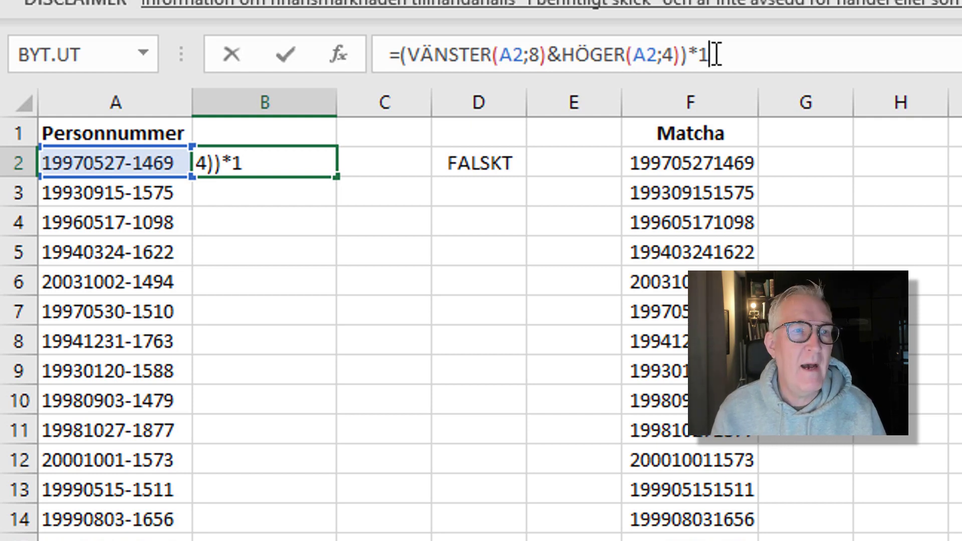
pyautogui.press('Return')
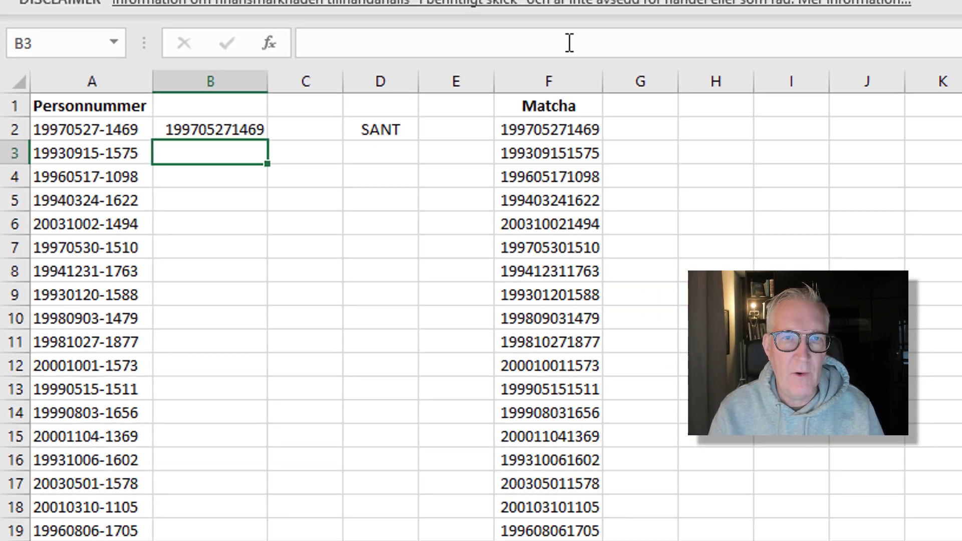
pyautogui.click(166, 86)
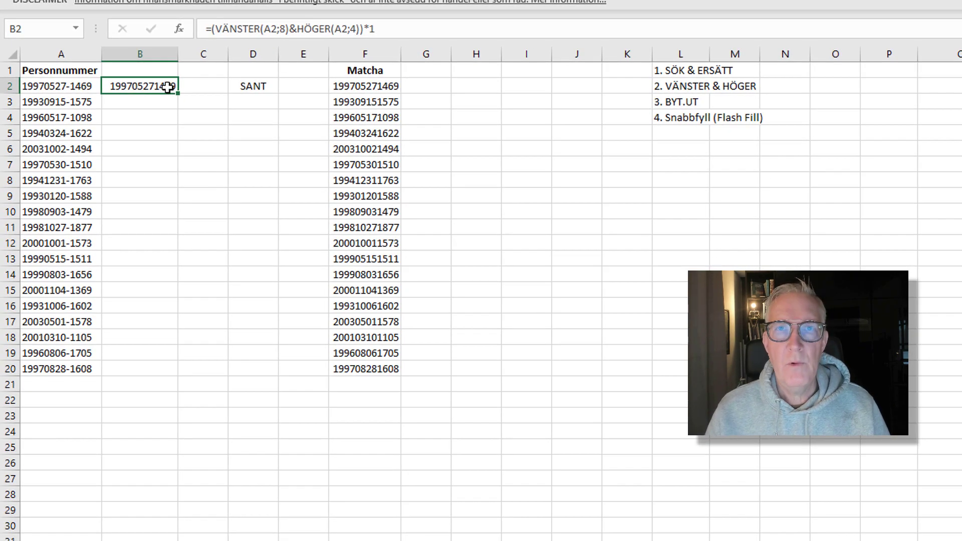
# Fill B2's conversion formula down column B to row 20, then on through row 31.
pyautogui.doubleClick(179, 93)
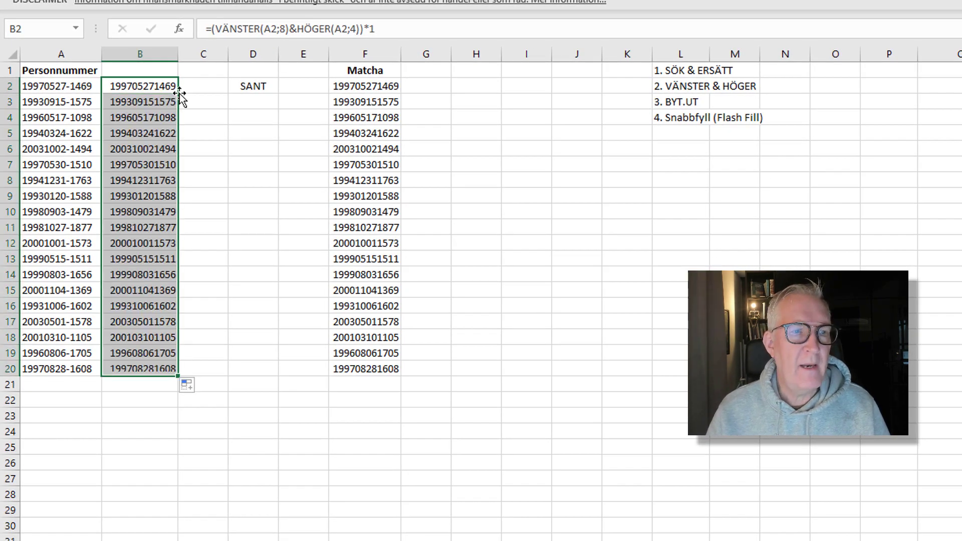
pyautogui.click(901, 465)
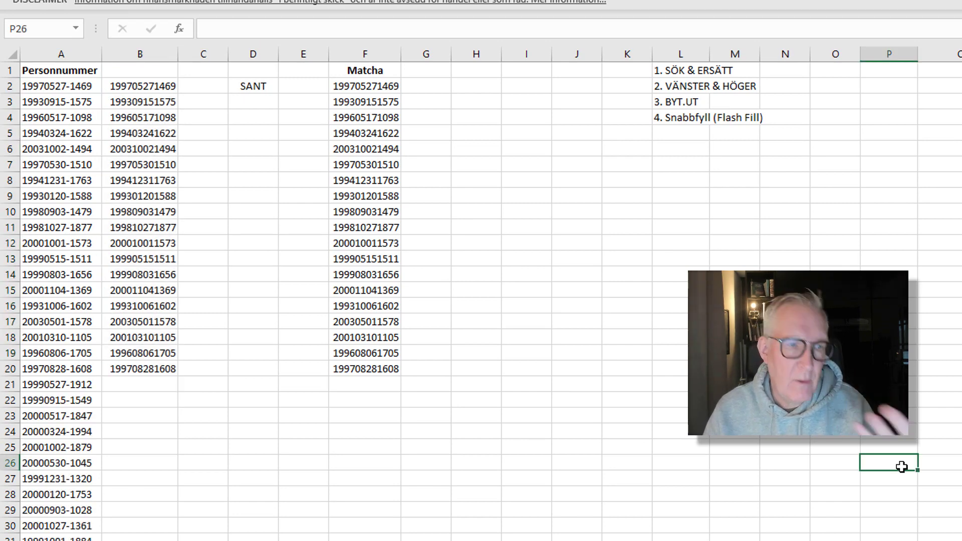
pyautogui.click(168, 371)
pyautogui.doubleClick(178, 378)
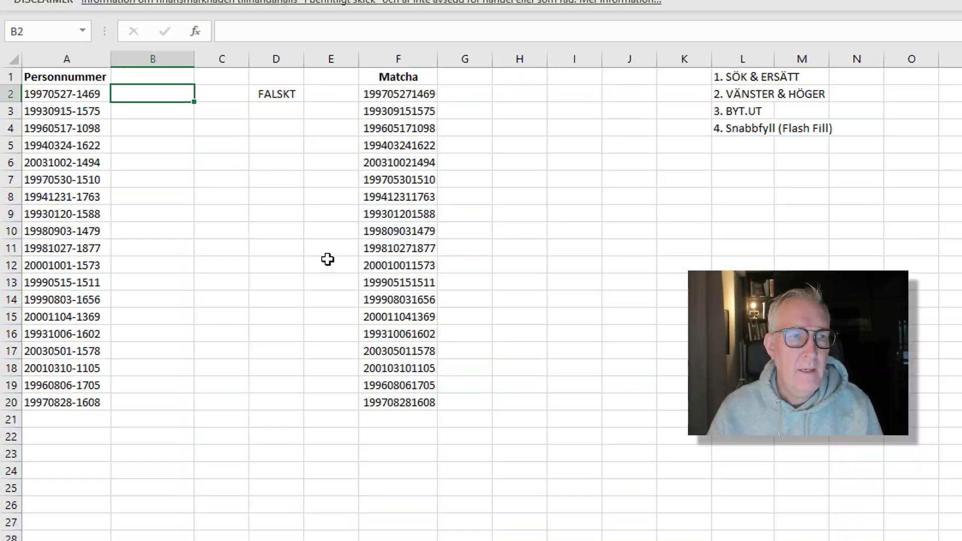
pyautogui.write('=')
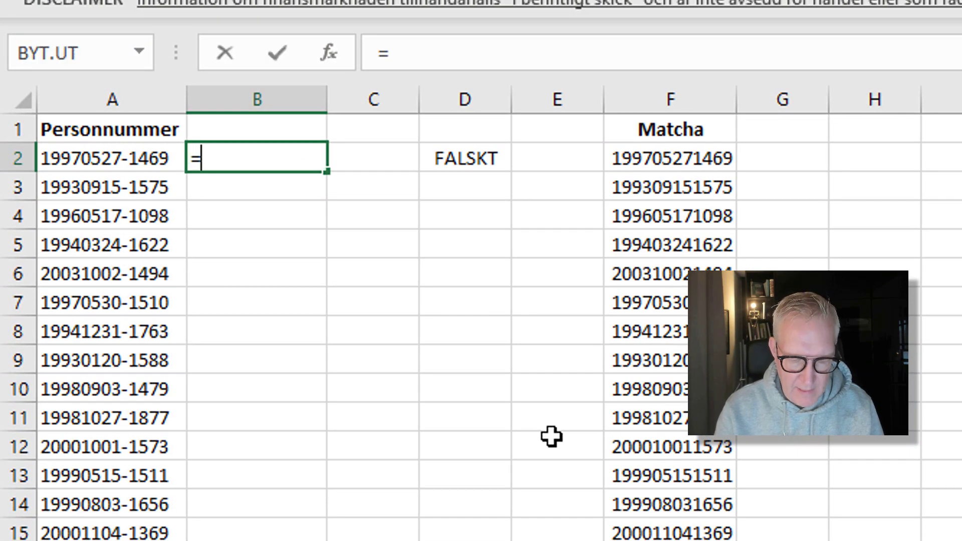
pyautogui.write('byt')
pyautogui.press('Tab')
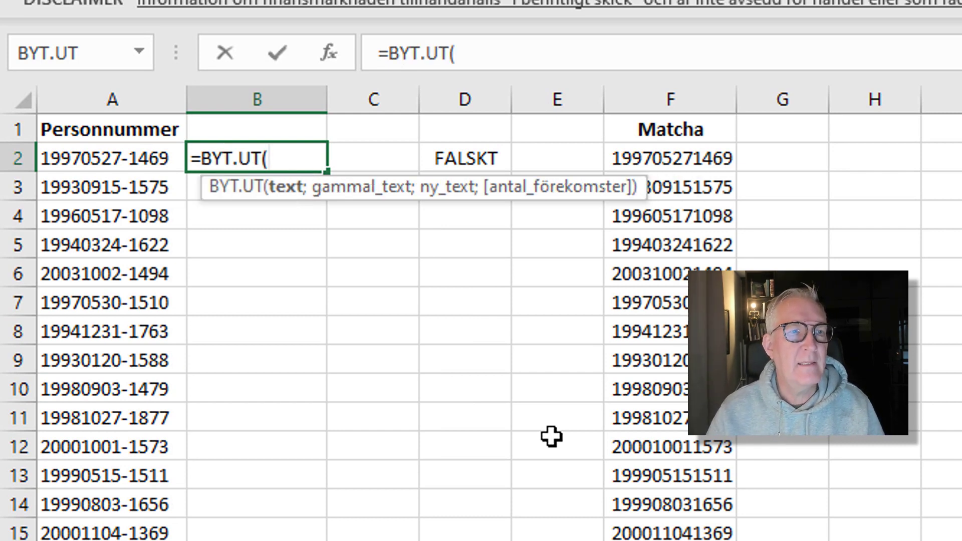
pyautogui.click(132, 160)
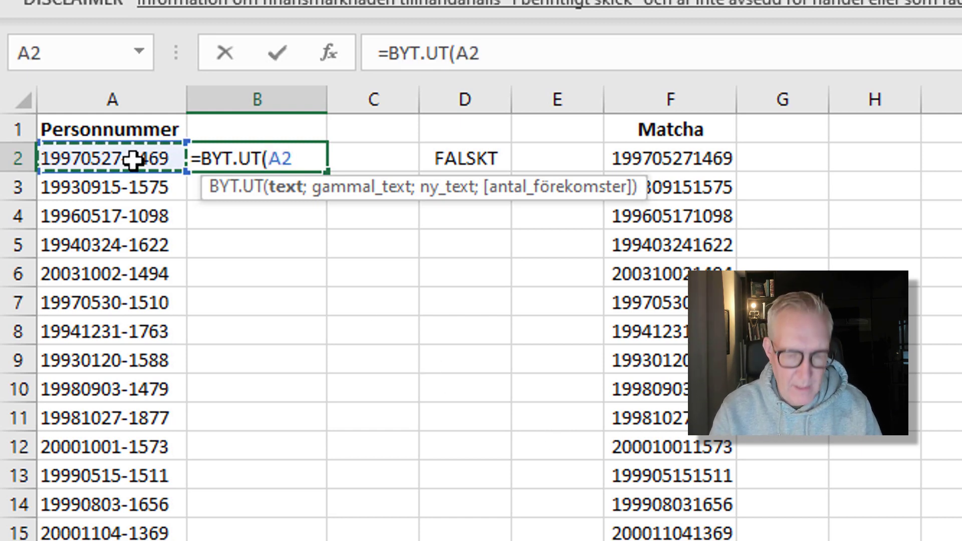
pyautogui.write(';')
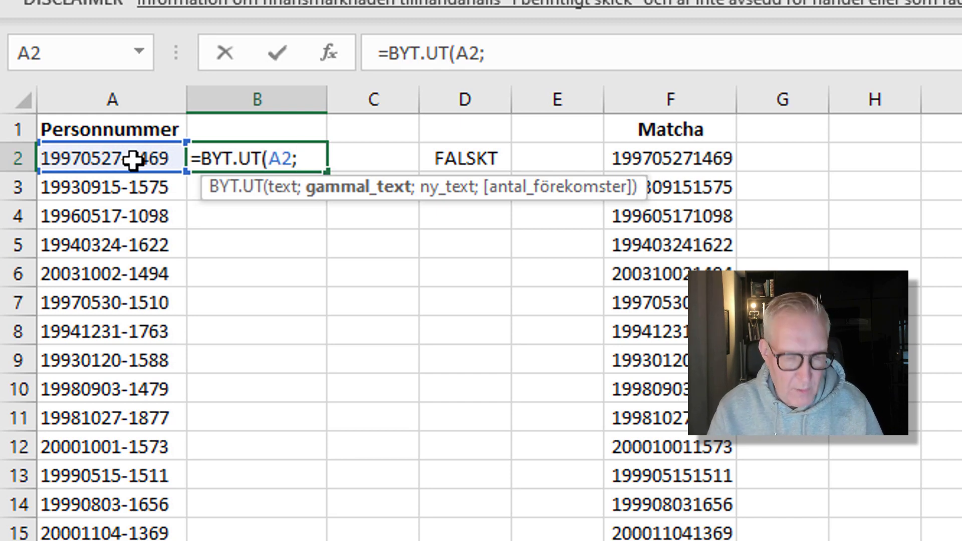
pyautogui.write('"-"')
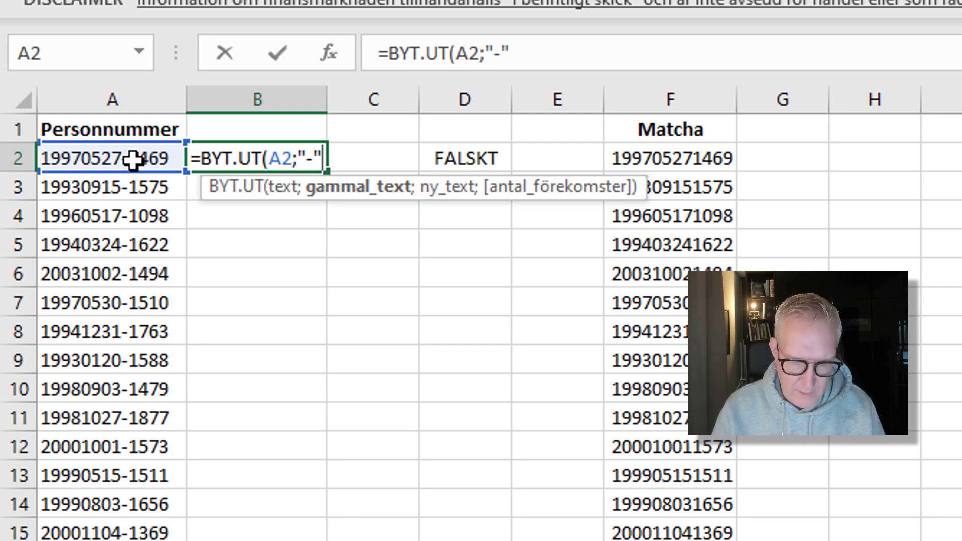
pyautogui.write(';')
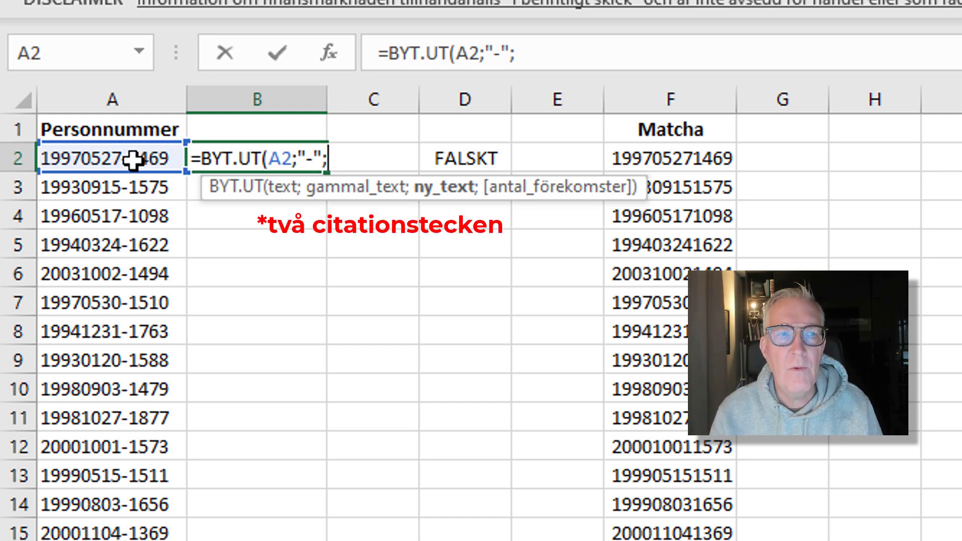
pyautogui.write('""')
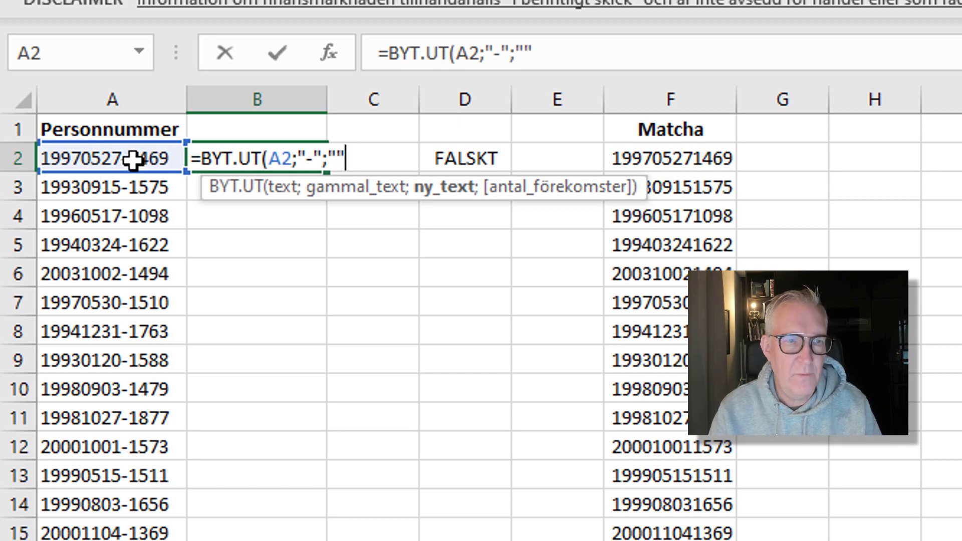
pyautogui.write(')')
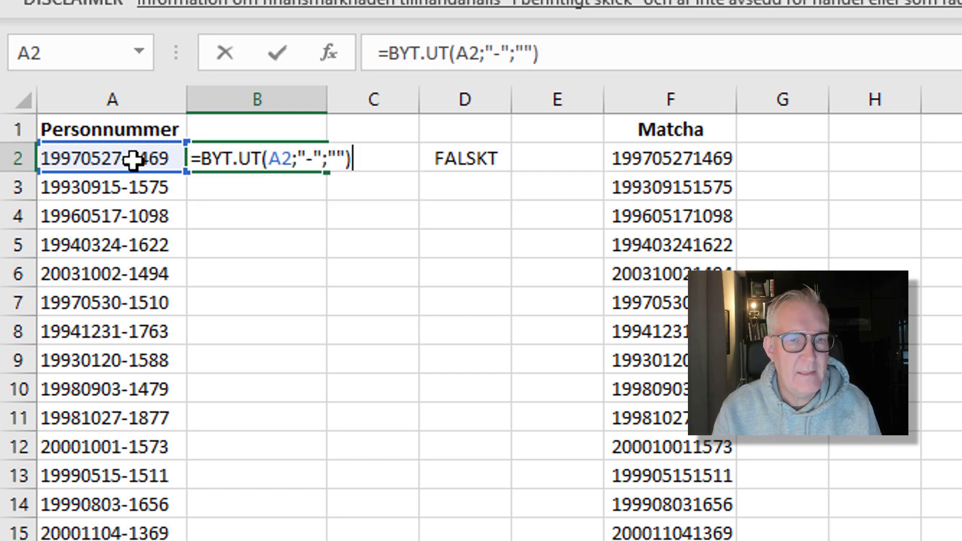
pyautogui.press('Return')
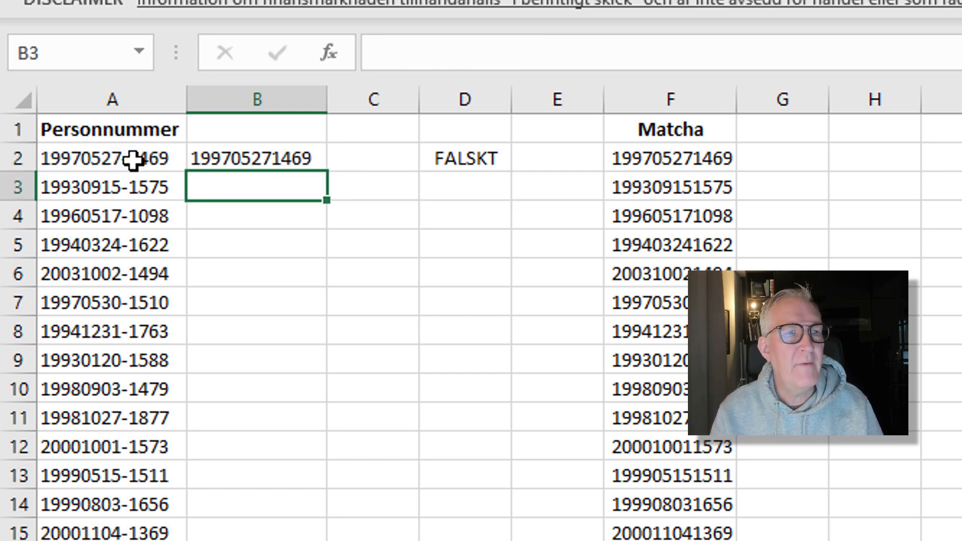
# Append *1 to B2's BYT.UT formula and copy it down column B to row 15.
pyautogui.click(203, 151)
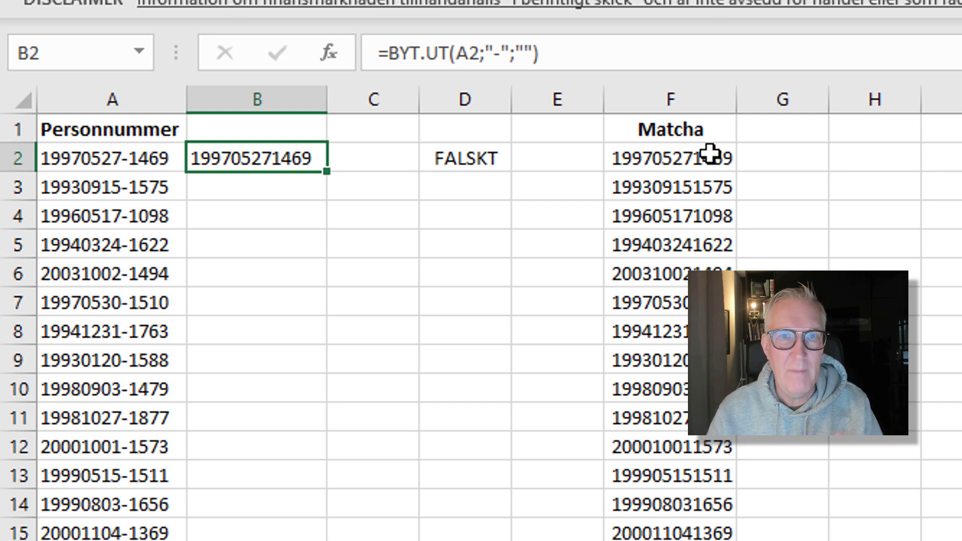
pyautogui.click(671, 43)
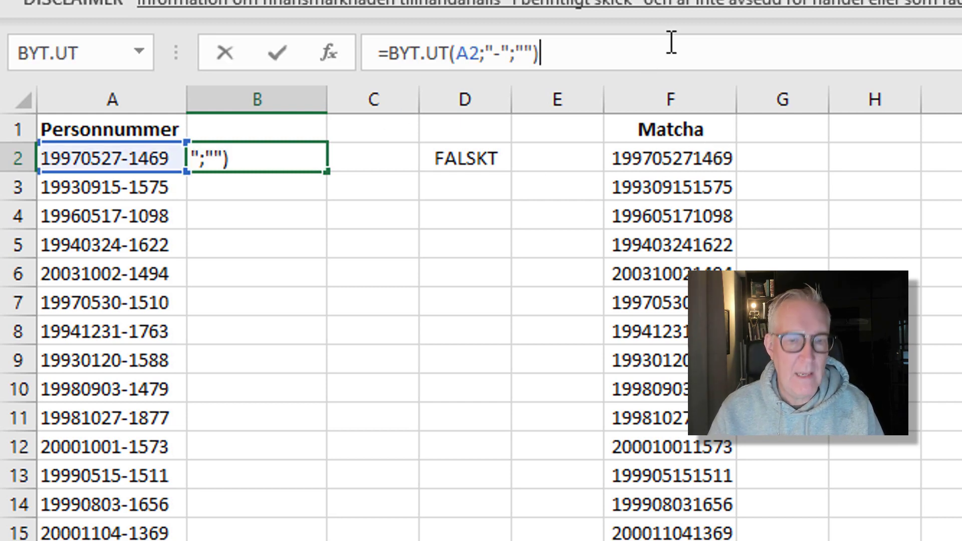
pyautogui.write('*1')
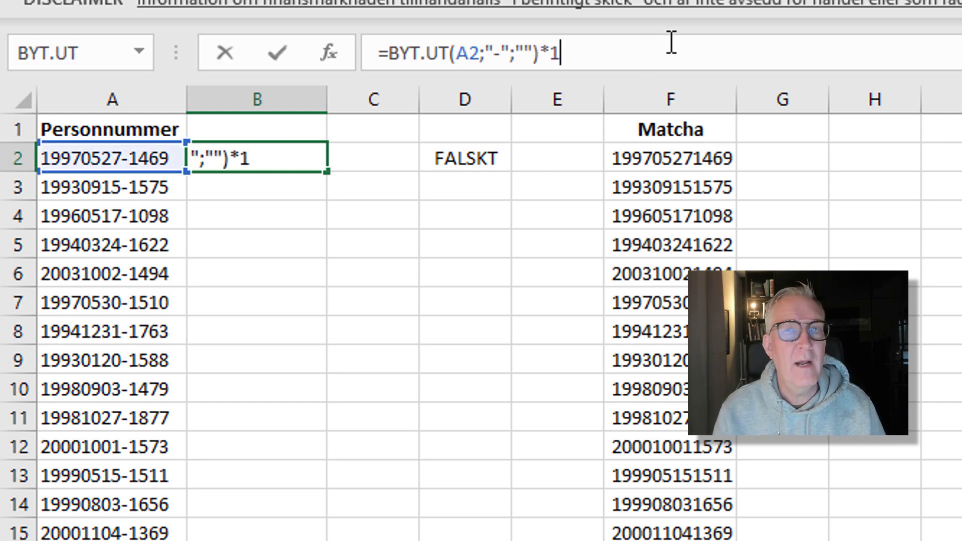
pyautogui.press('Return')
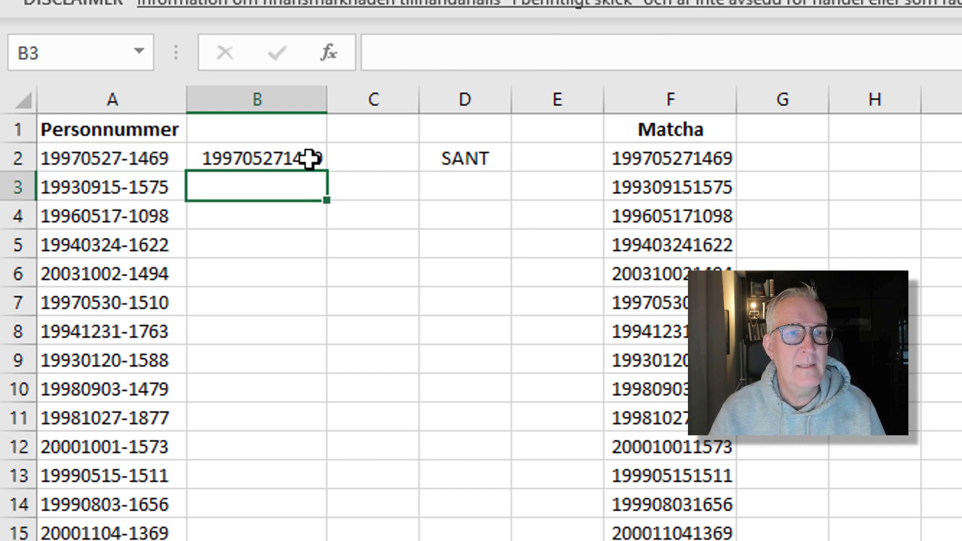
pyautogui.moveTo(261, 158); pyautogui.dragTo(321, 538)
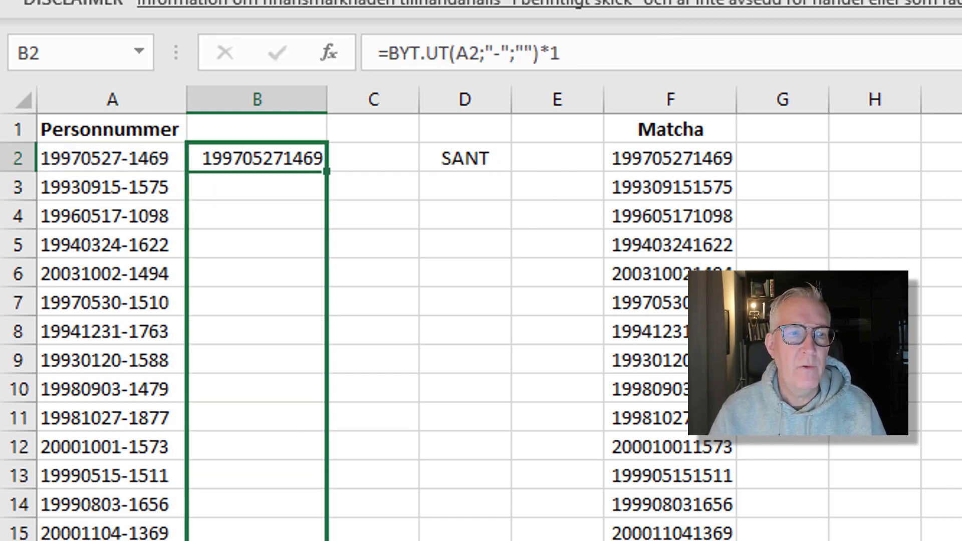
pyautogui.hotkey('ctrl', 'd')
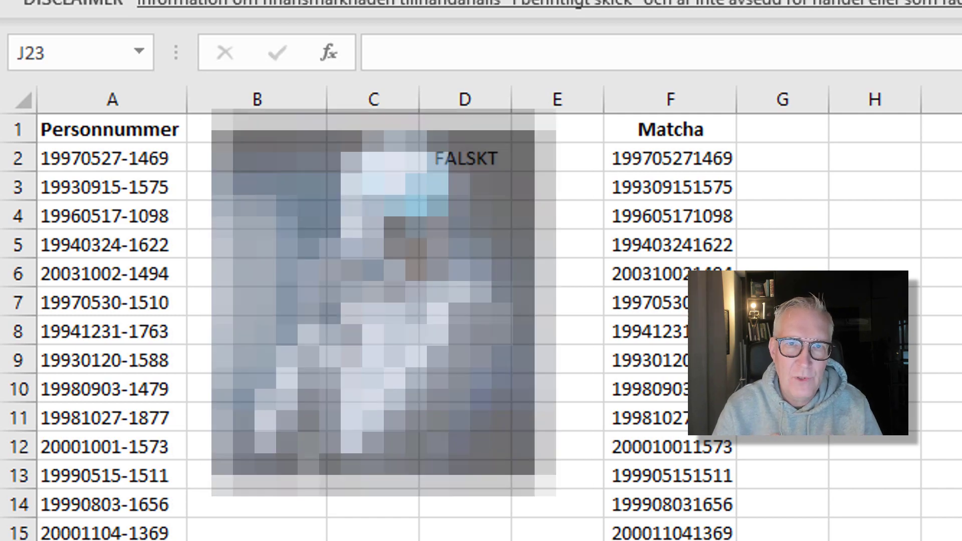
pyautogui.click(256, 158)
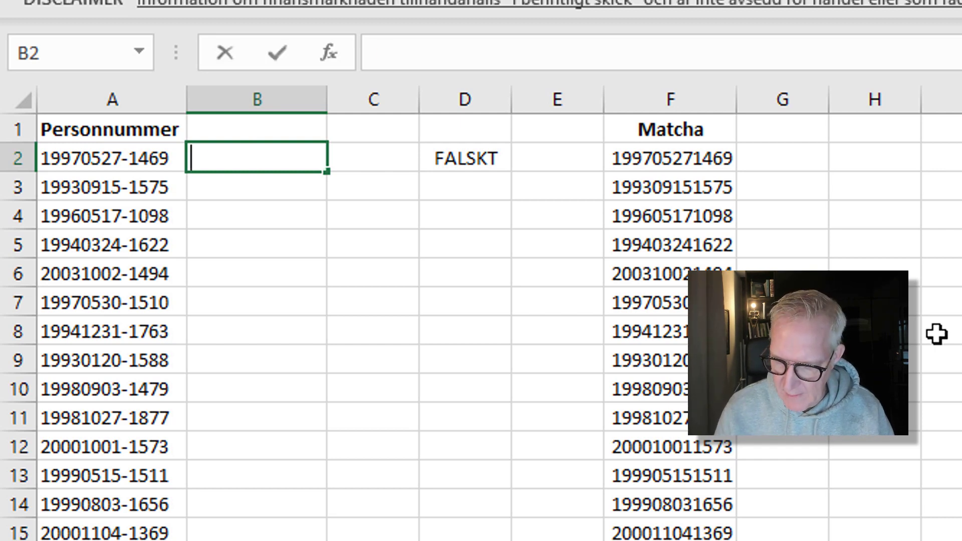
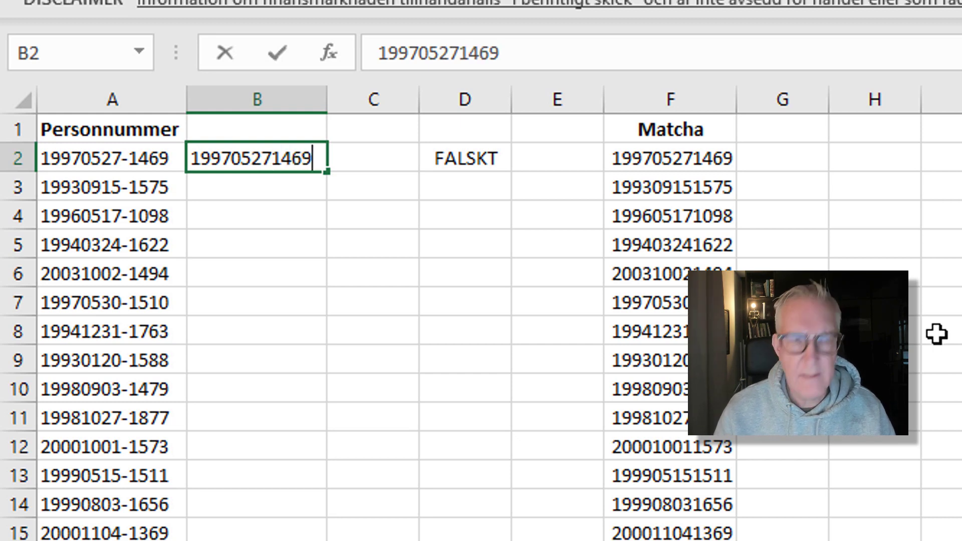
pyautogui.press('Return')
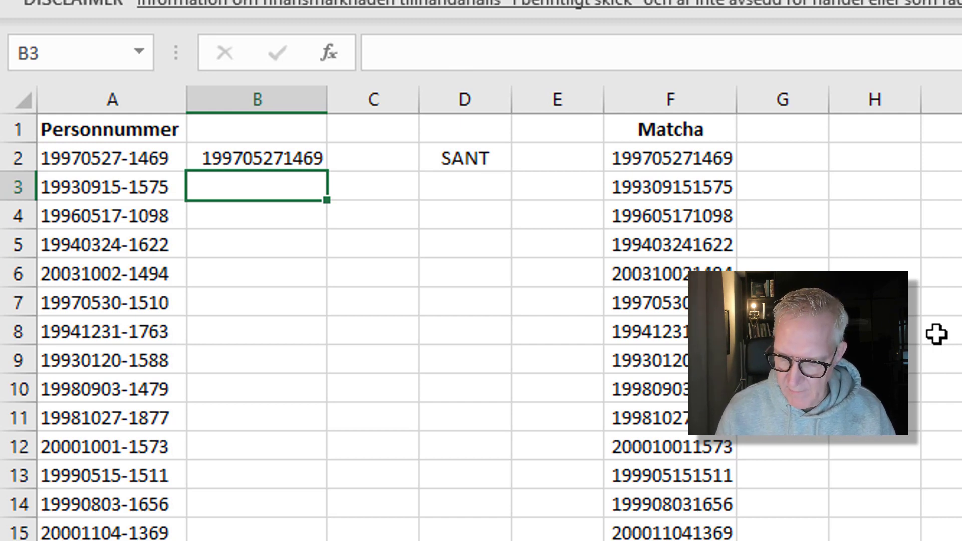
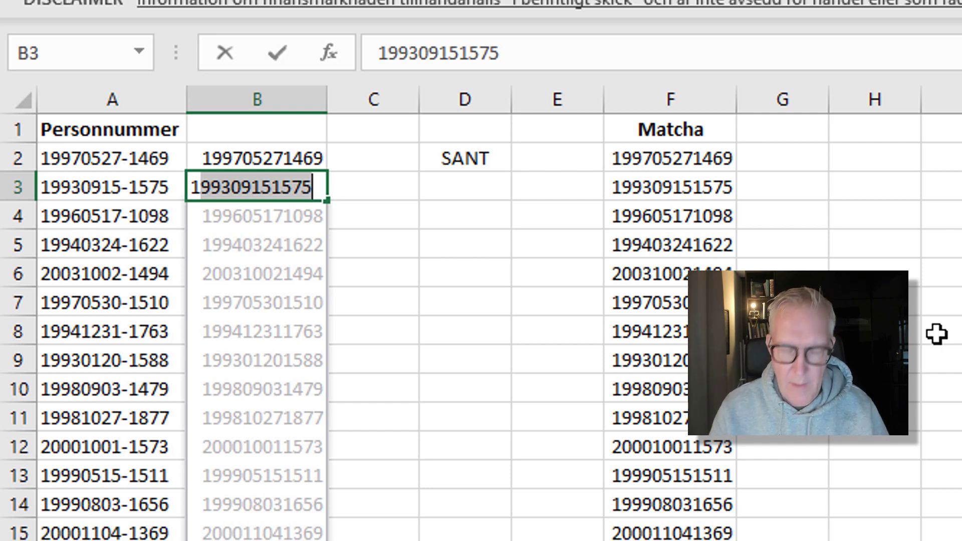
# Accept Flash Fill's suggestion to fill B3:B20 with dash-free personnummer.
pyautogui.press('Return')
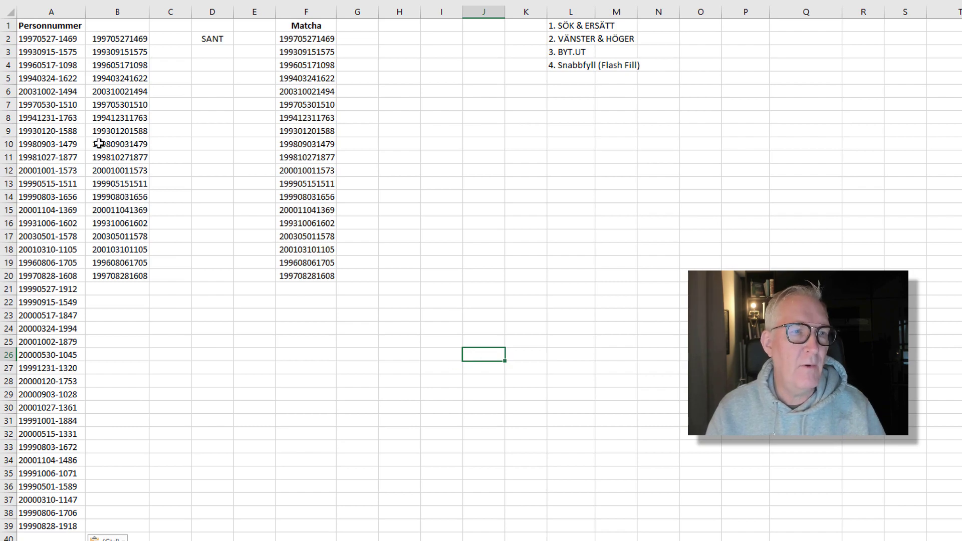
# Select B2:B39 and run Snabbfyllning from the Fyll menu to fill rows 21–39.
pyautogui.moveTo(121, 40); pyautogui.dragTo(120, 526)
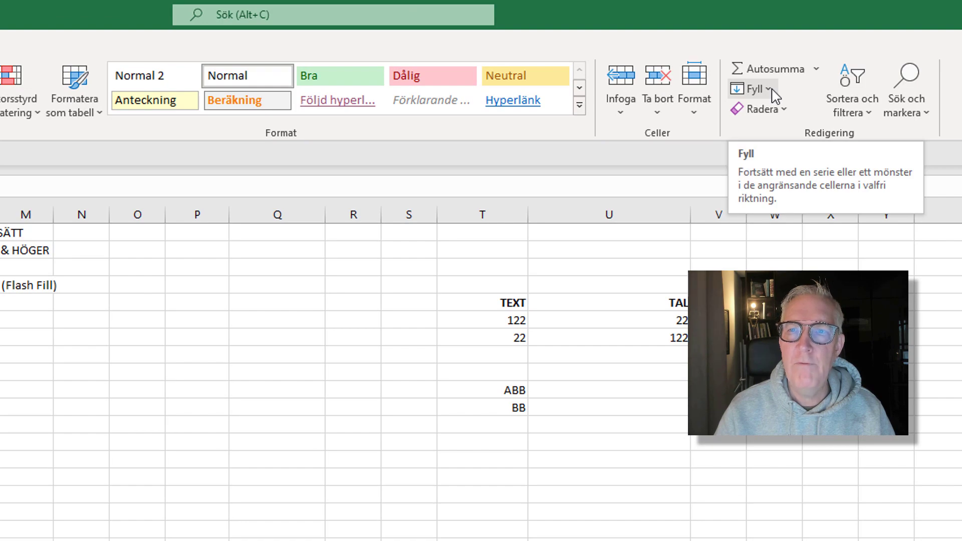
pyautogui.click(774, 93)
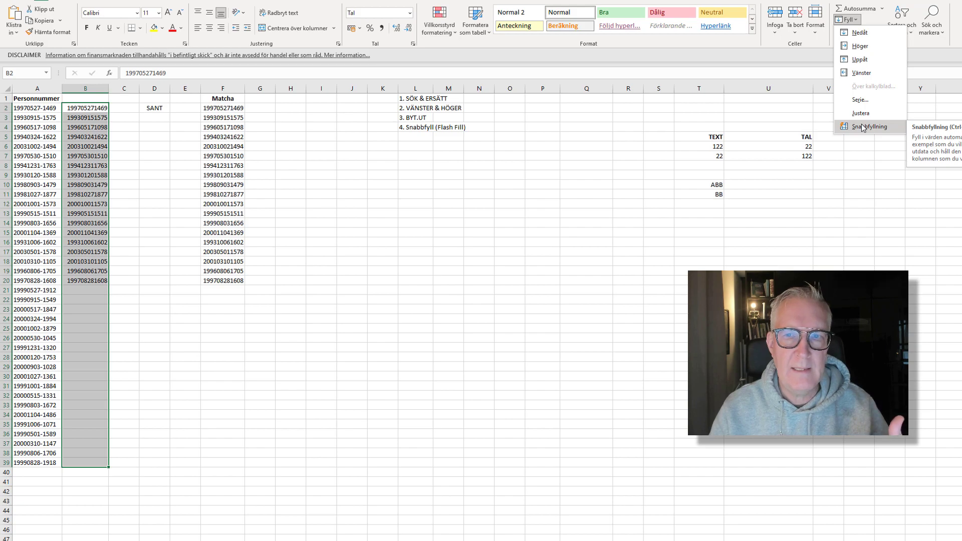
pyautogui.click(863, 127)
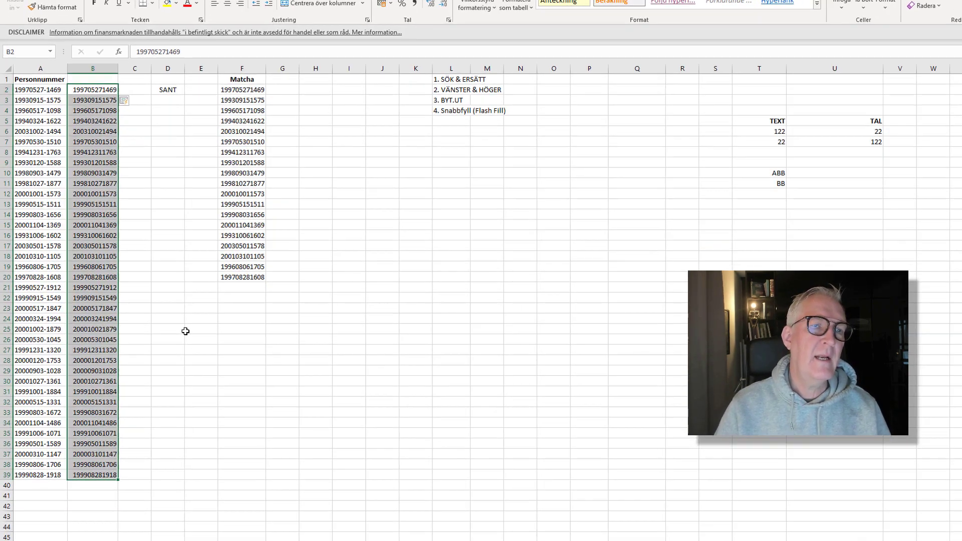
pyautogui.click(172, 330)
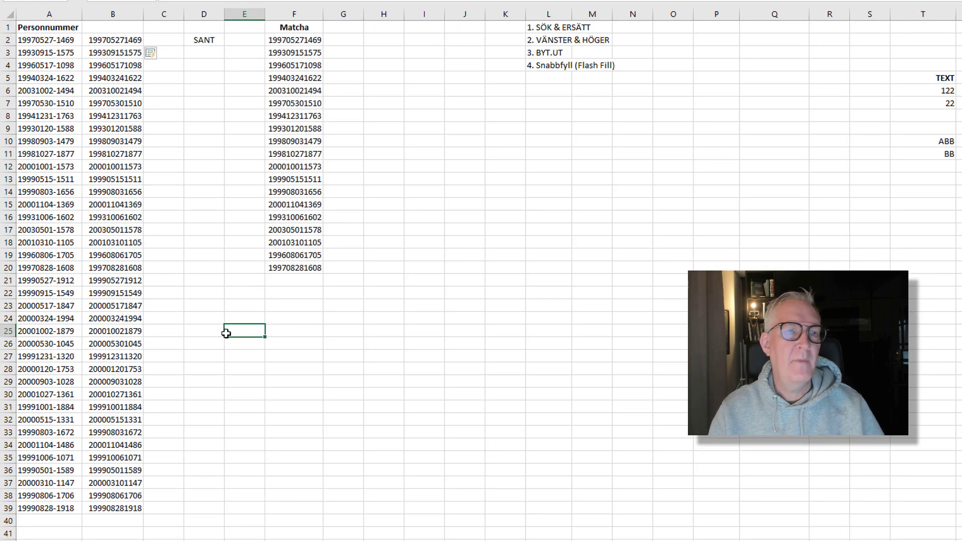